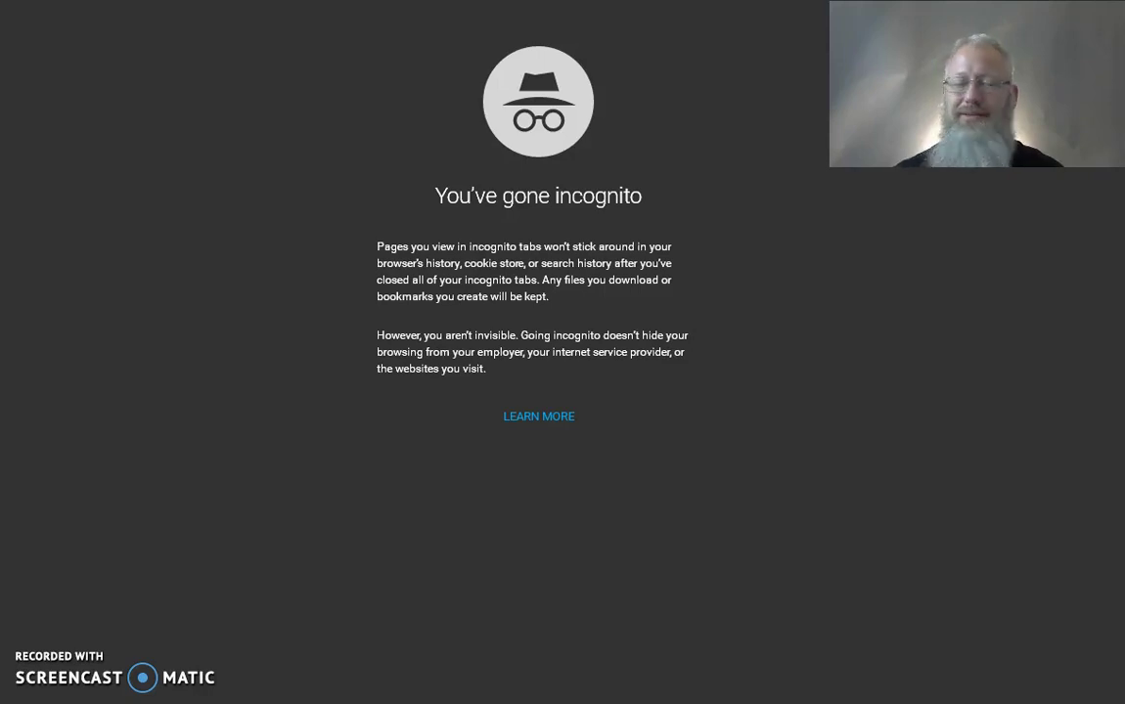
# Step: Load the TradeCoinClub home page from the incognito window's address bar
pyautogui.write('offi')
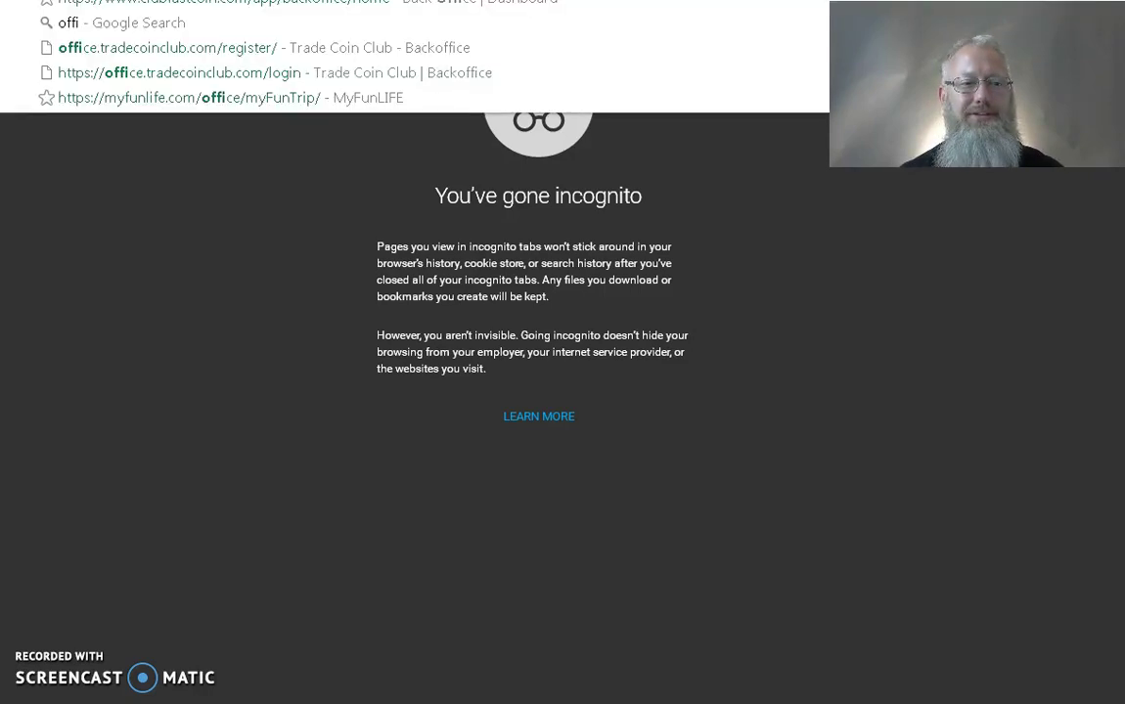
pyautogui.press('Return')
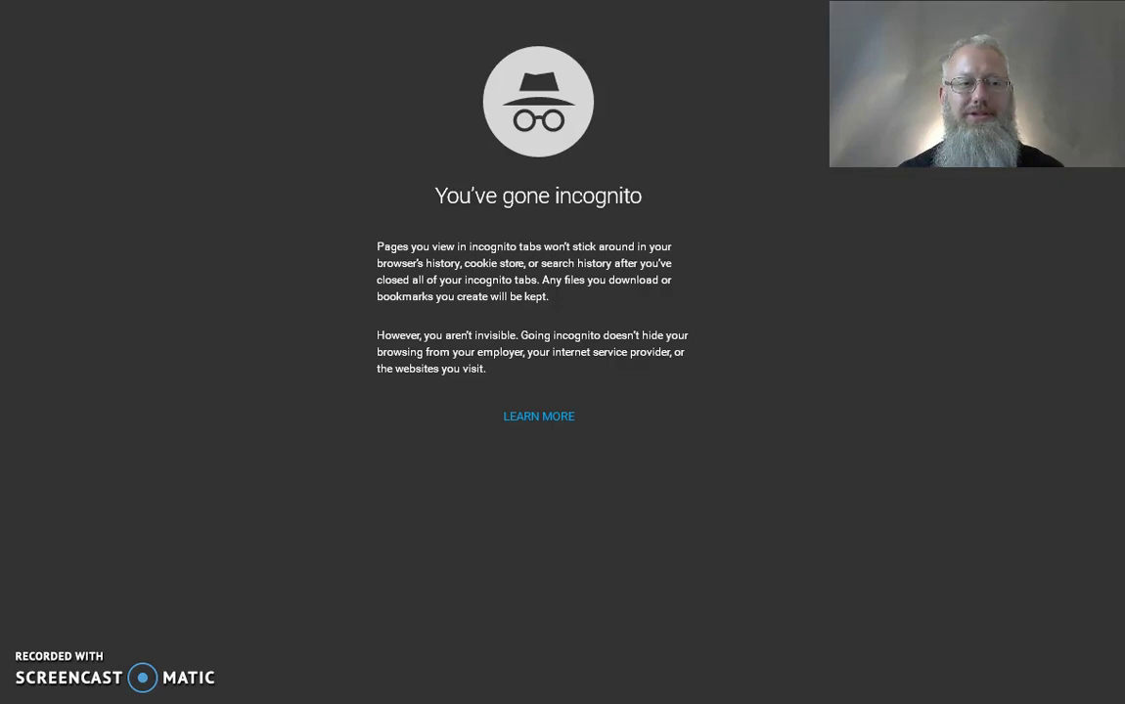
pyautogui.write('bitcoin')
pyautogui.press('Escape')
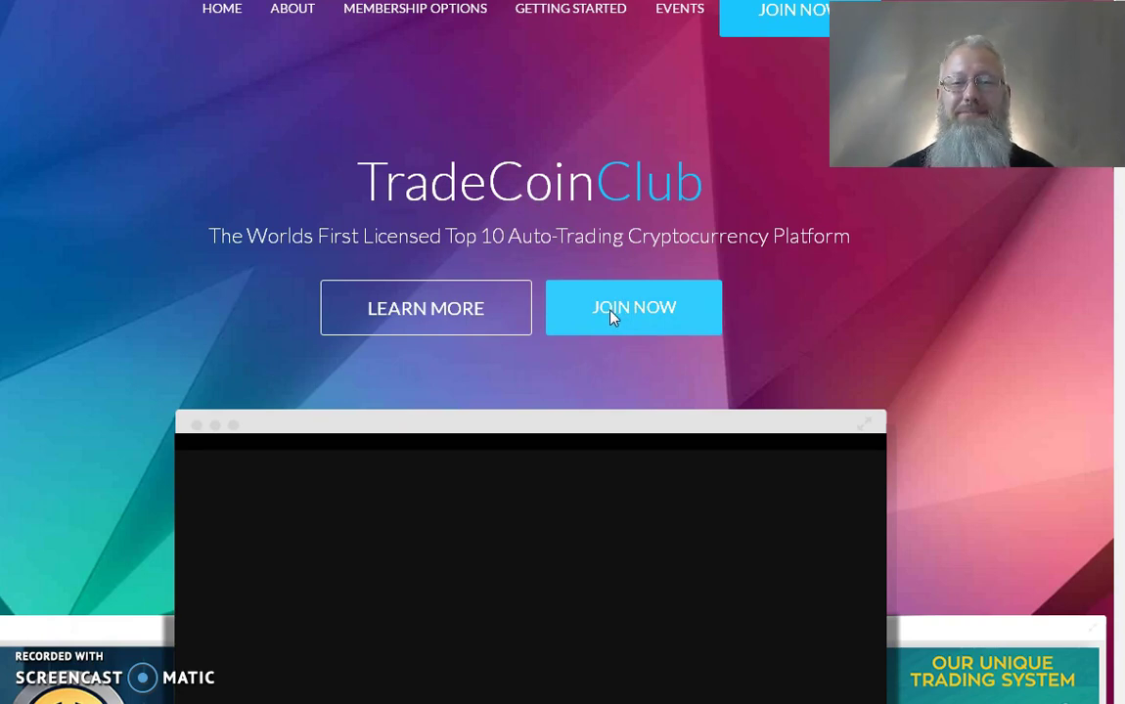
# Step: Open the JOIN NOW sign-up form and check the prefilled sponsor username
pyautogui.click(611, 313)
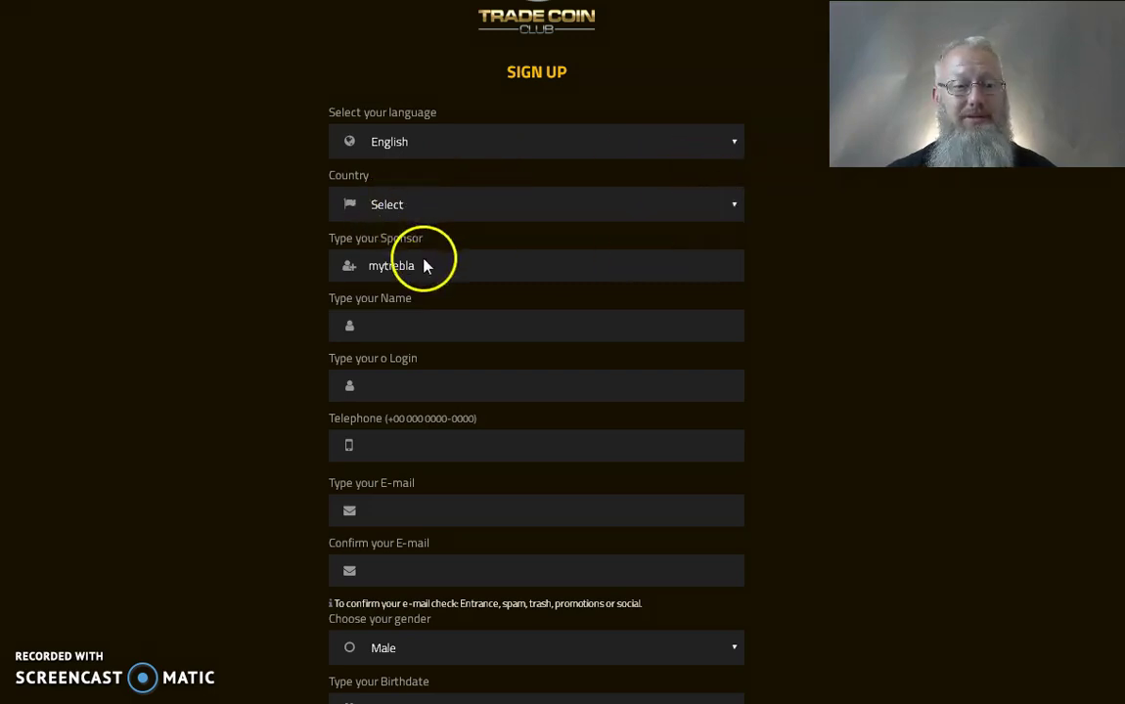
pyautogui.moveTo(424, 266); pyautogui.dragTo(361, 266)
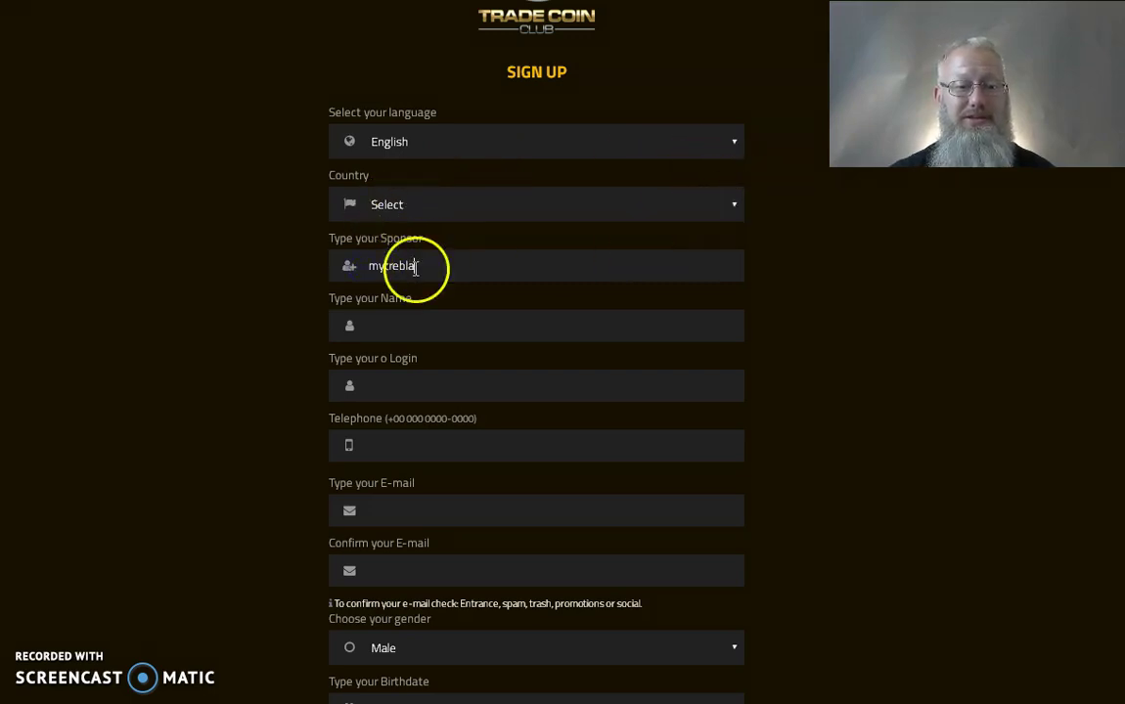
pyautogui.doubleClick(387, 268)
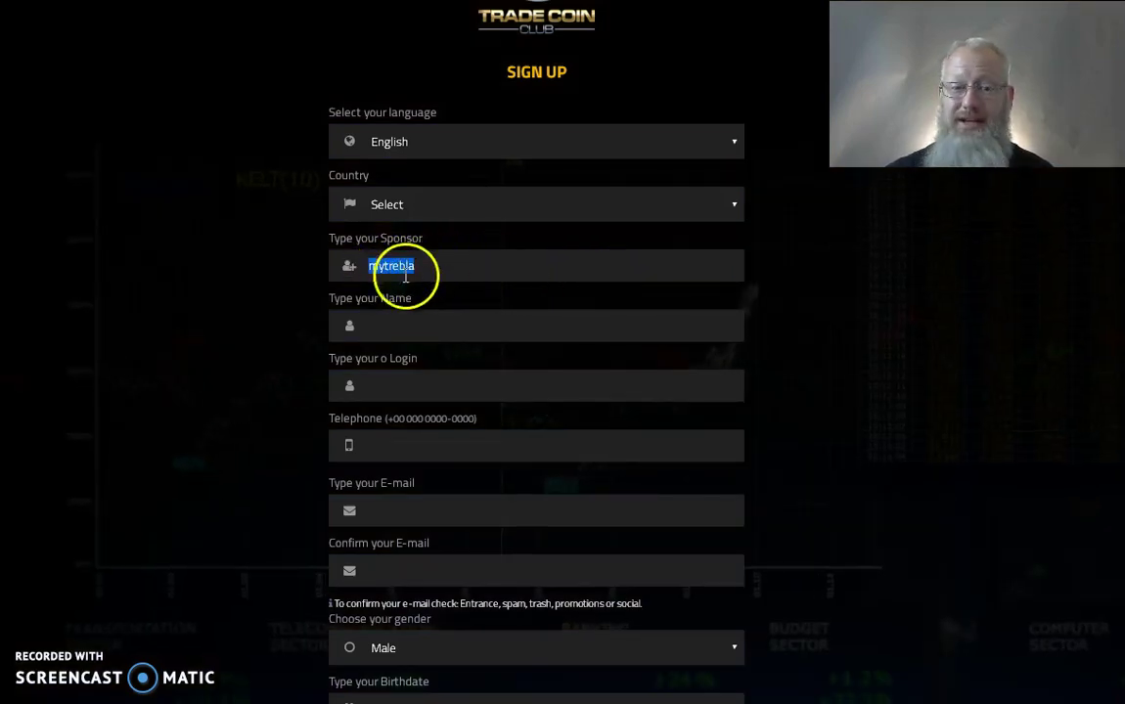
# Step: Set the Country dropdown to USA
pyautogui.click(424, 204)
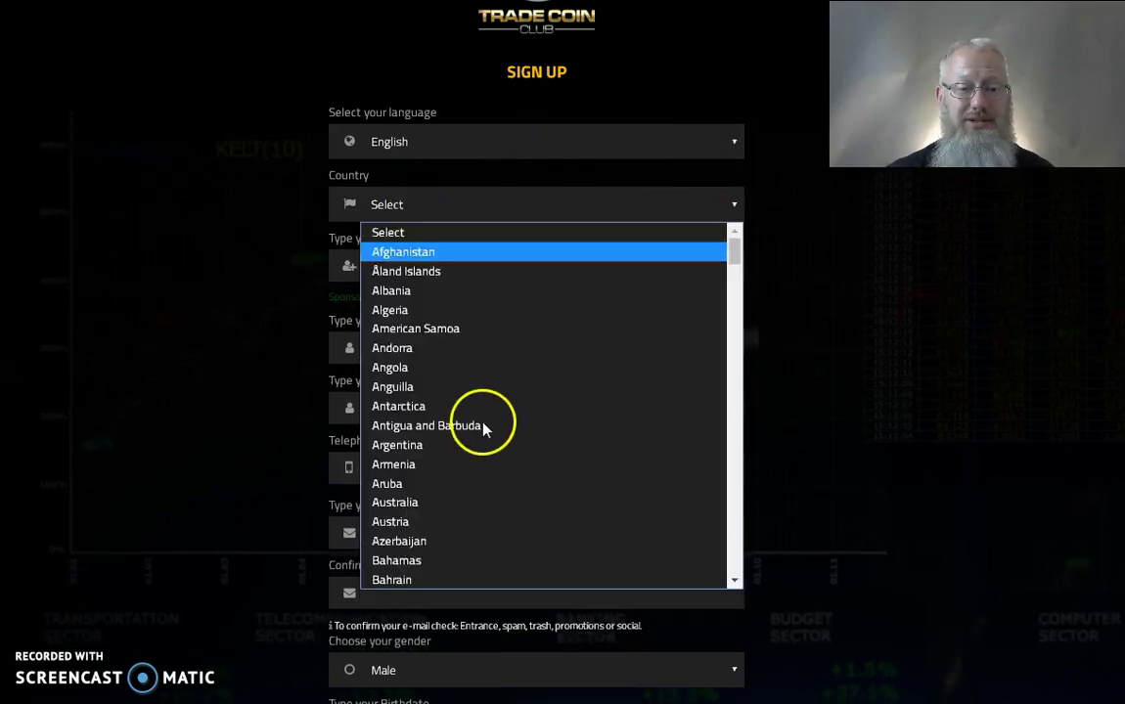
pyautogui.scroll(-20, 705, 489)
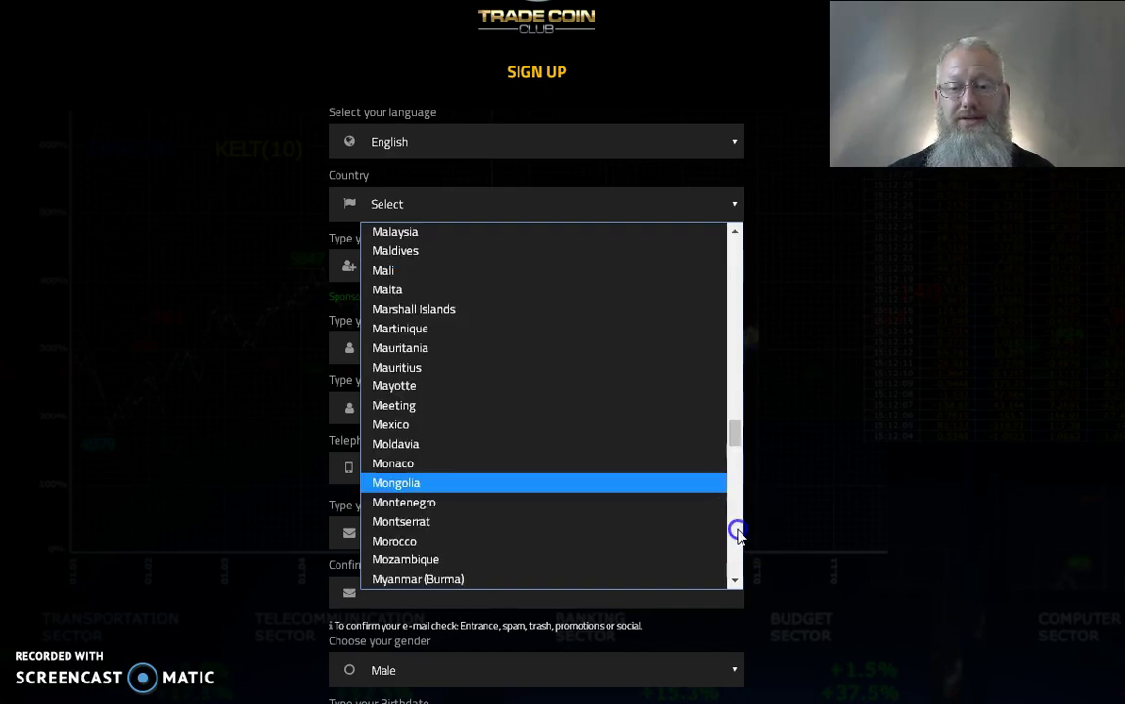
pyautogui.scroll(-18, 736, 528)
pyautogui.scroll(-15, 743, 546)
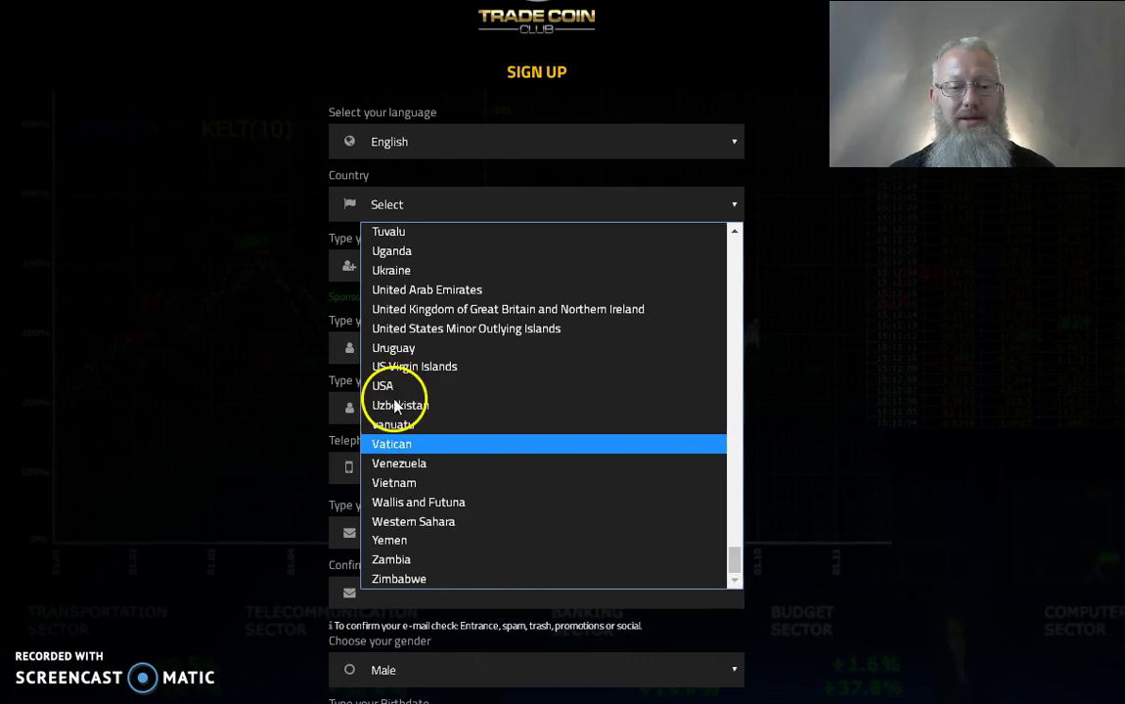
pyautogui.click(385, 386)
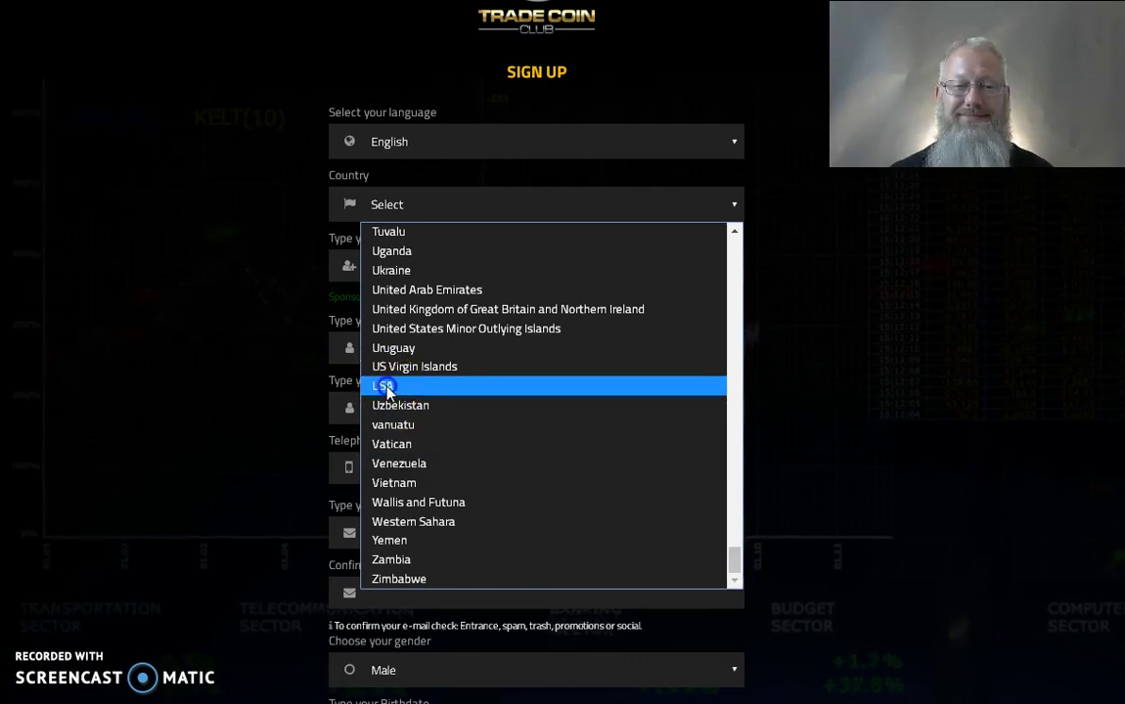
pyautogui.click(384, 349)
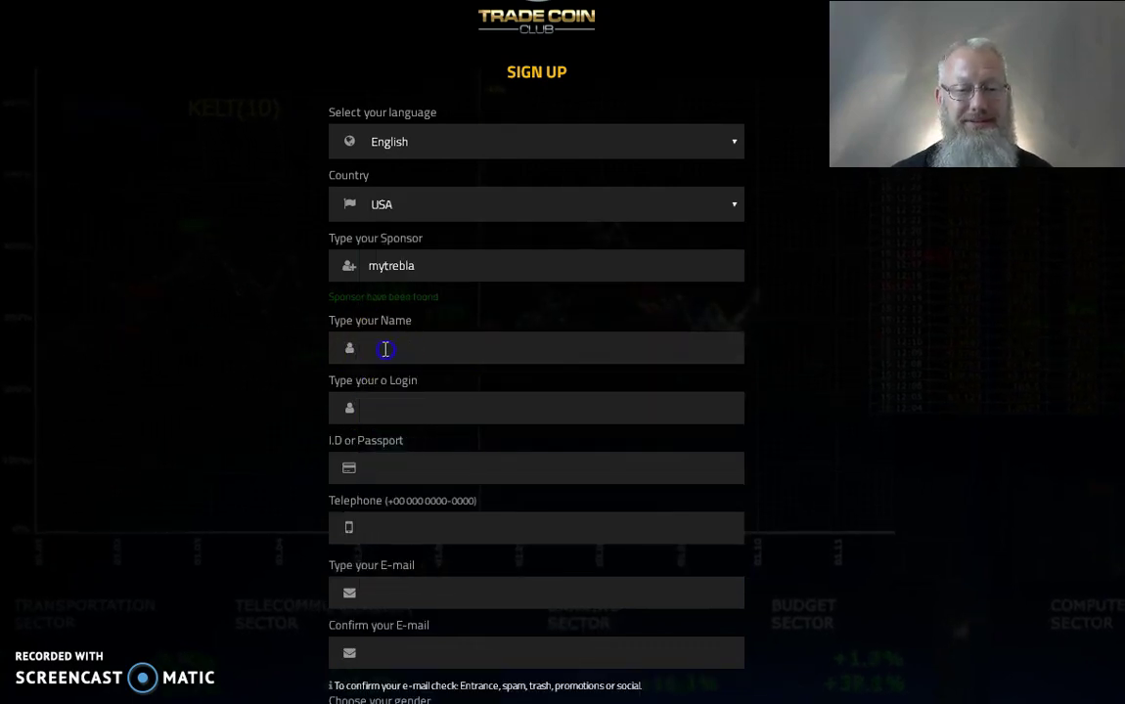
# Step: Type the person's full name in Name and replace the suggested Login with a custom username
pyautogui.click(431, 290)
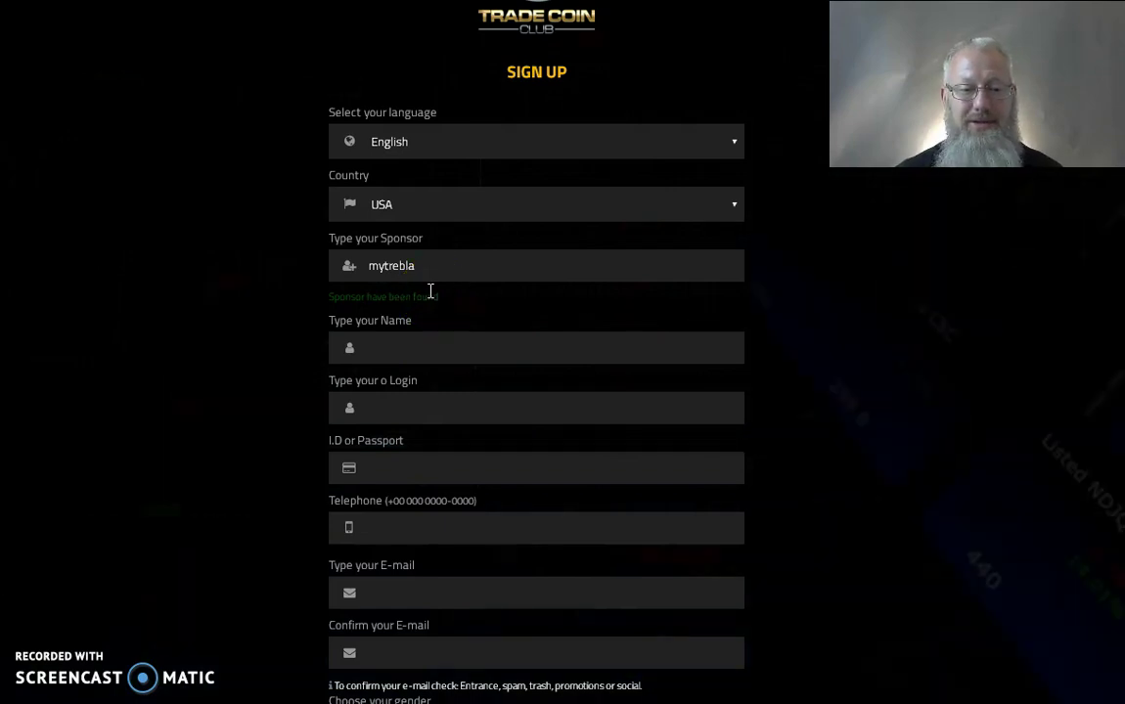
pyautogui.write('John Smith')
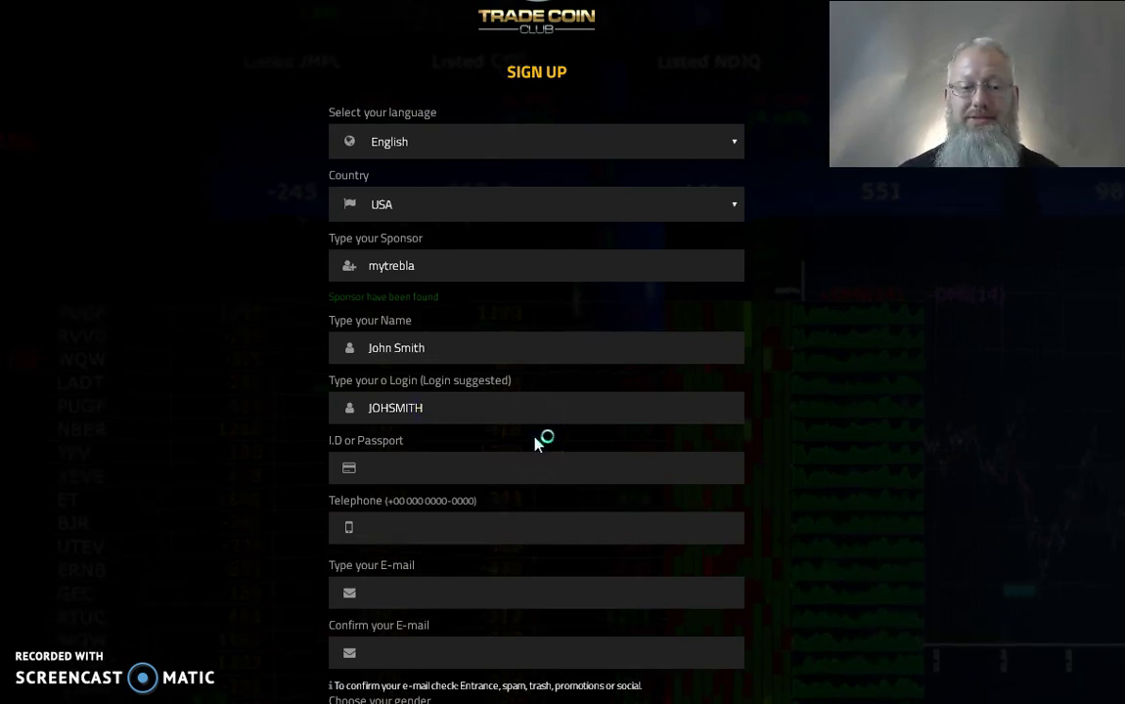
pyautogui.press('BackSpace')
pyautogui.press('BackSpace')
pyautogui.press('BackSpace')
pyautogui.press('BackSpace')
pyautogui.press('BackSpace')
pyautogui.press('BackSpace')
pyautogui.press('BackSpace')
pyautogui.press('BackSpace')
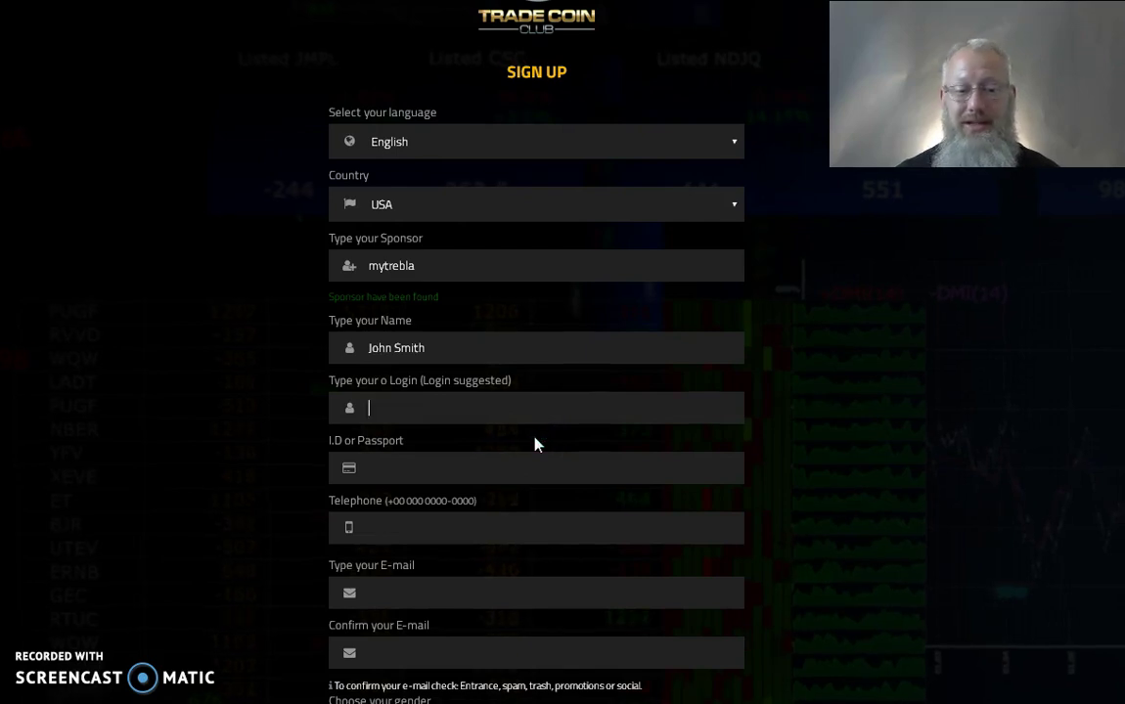
pyautogui.write('mich')
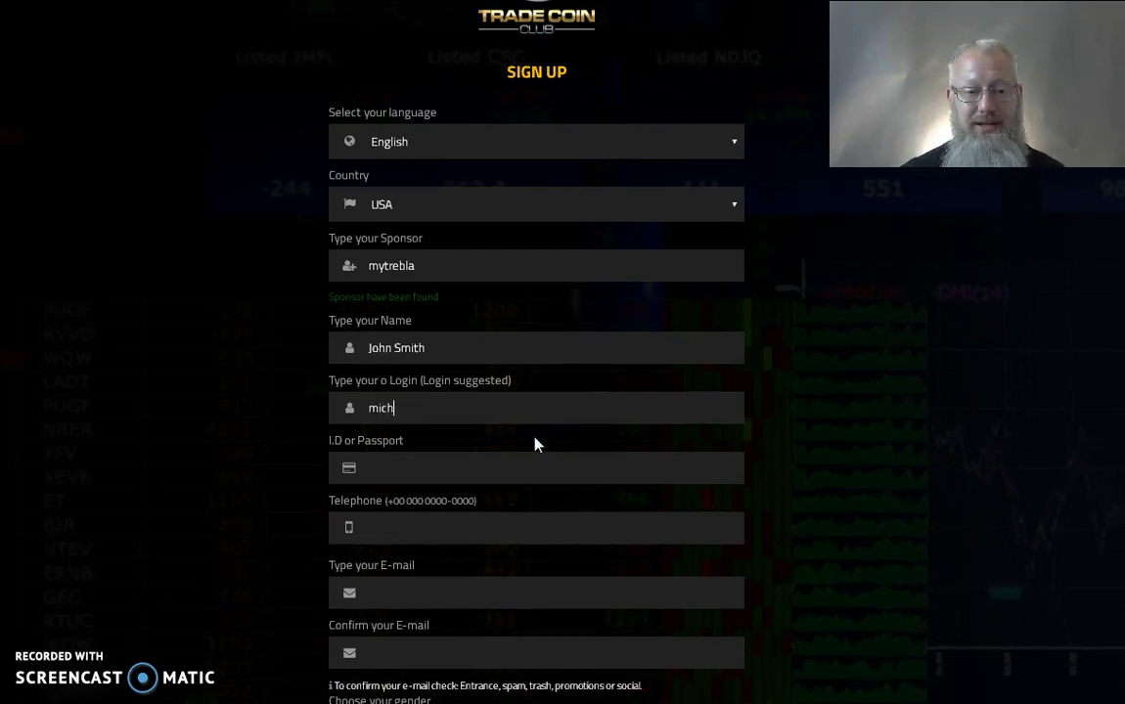
pyautogui.write('a')
pyautogui.press('BackSpace')
pyautogui.press('BackSpace')
pyautogui.write('key')
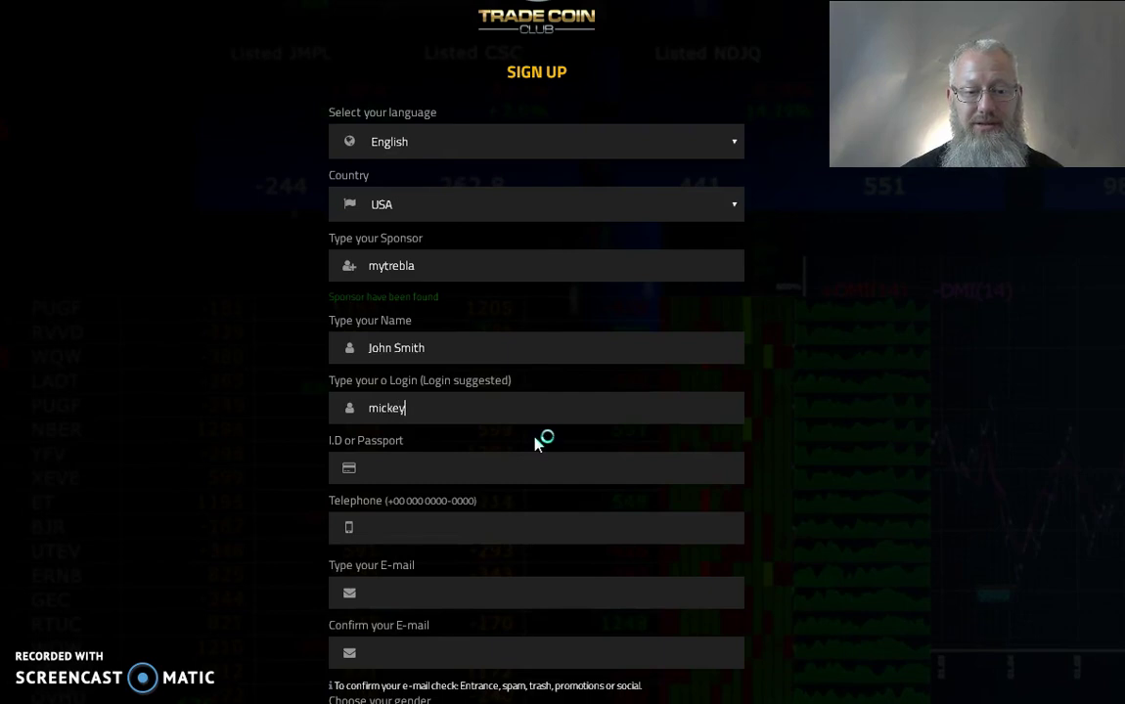
pyautogui.press('BackSpace')
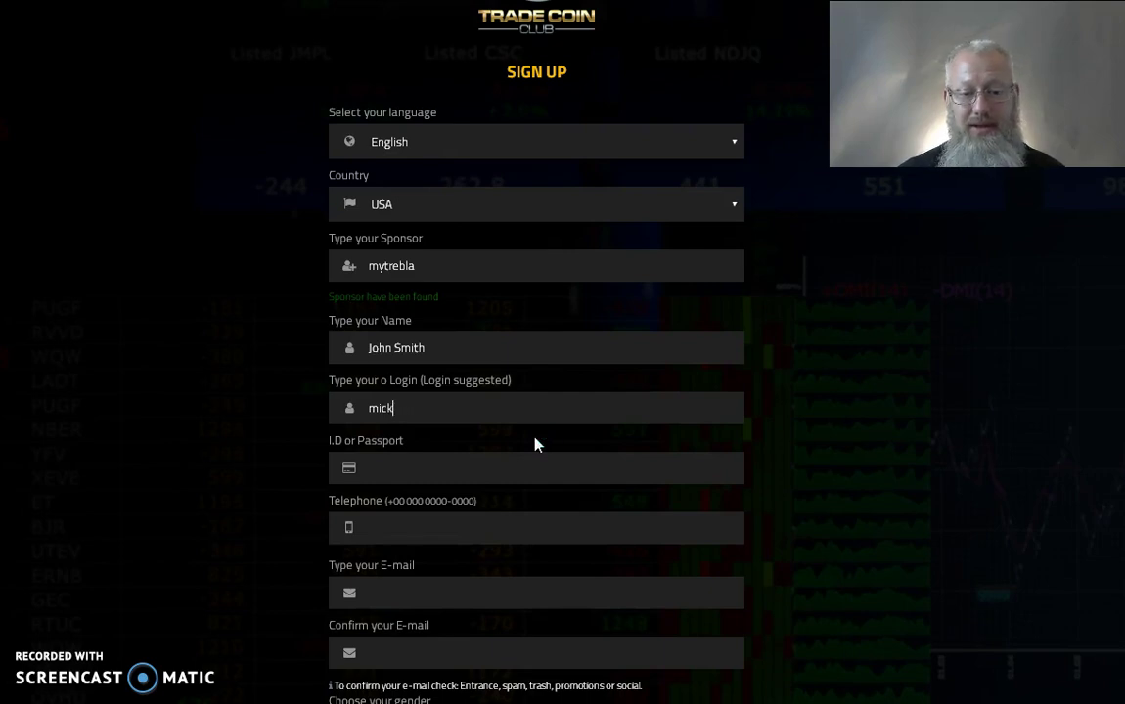
pyautogui.write('ey')
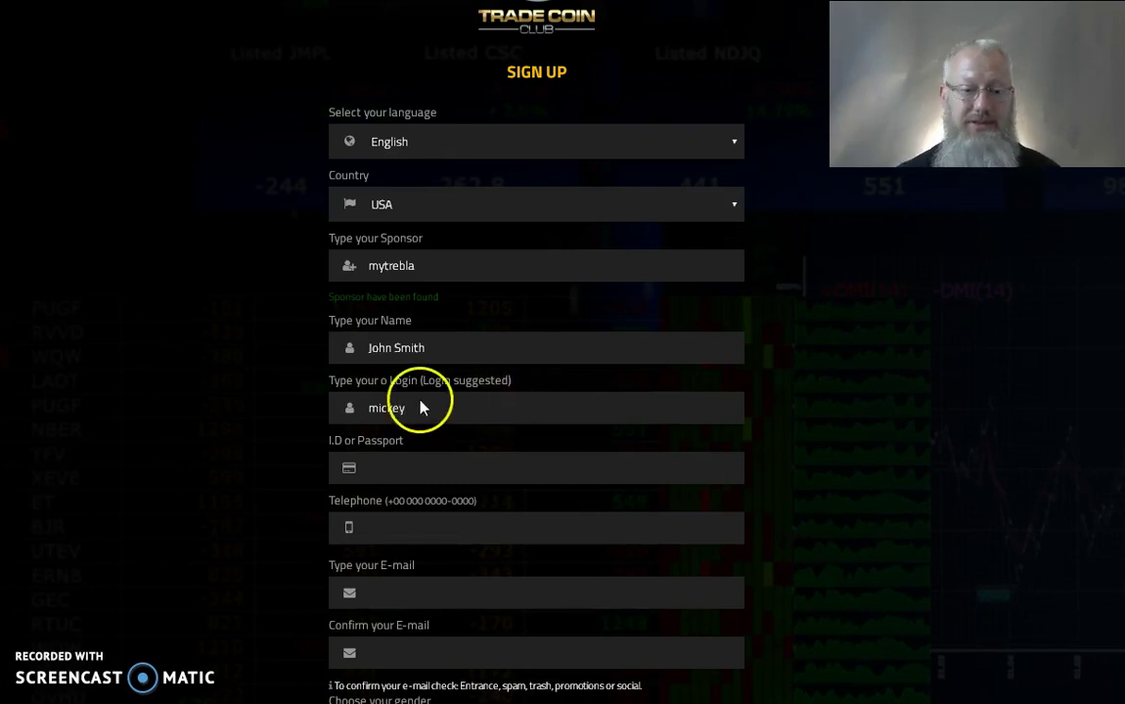
pyautogui.click(393, 467)
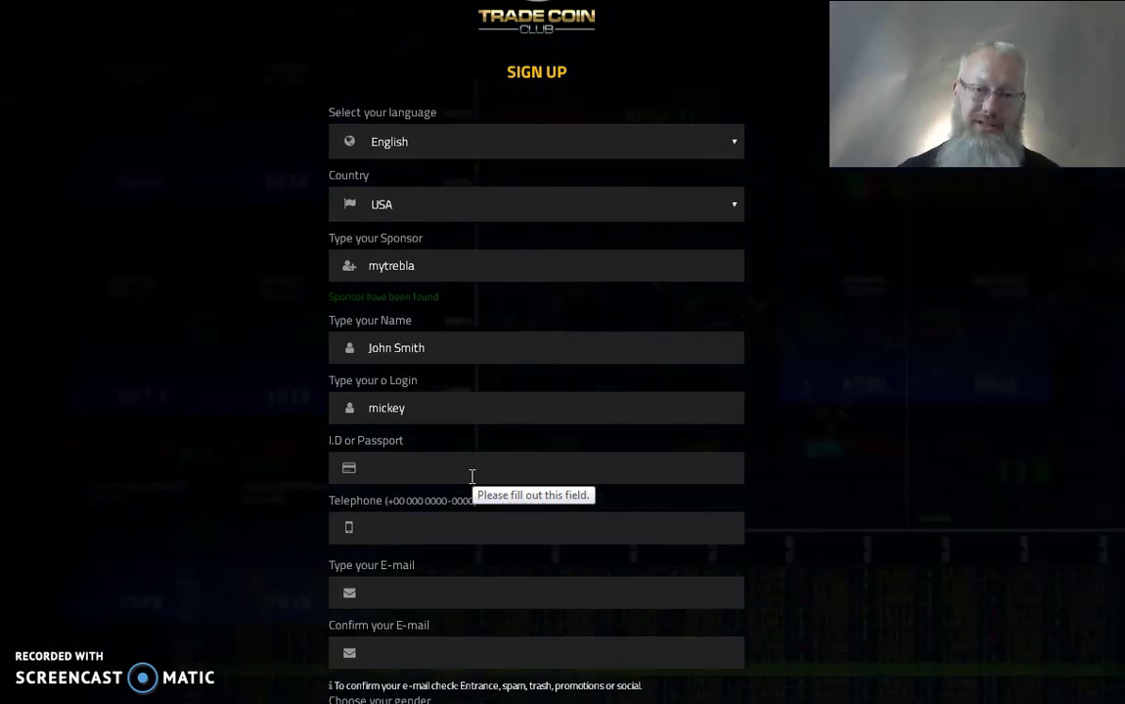
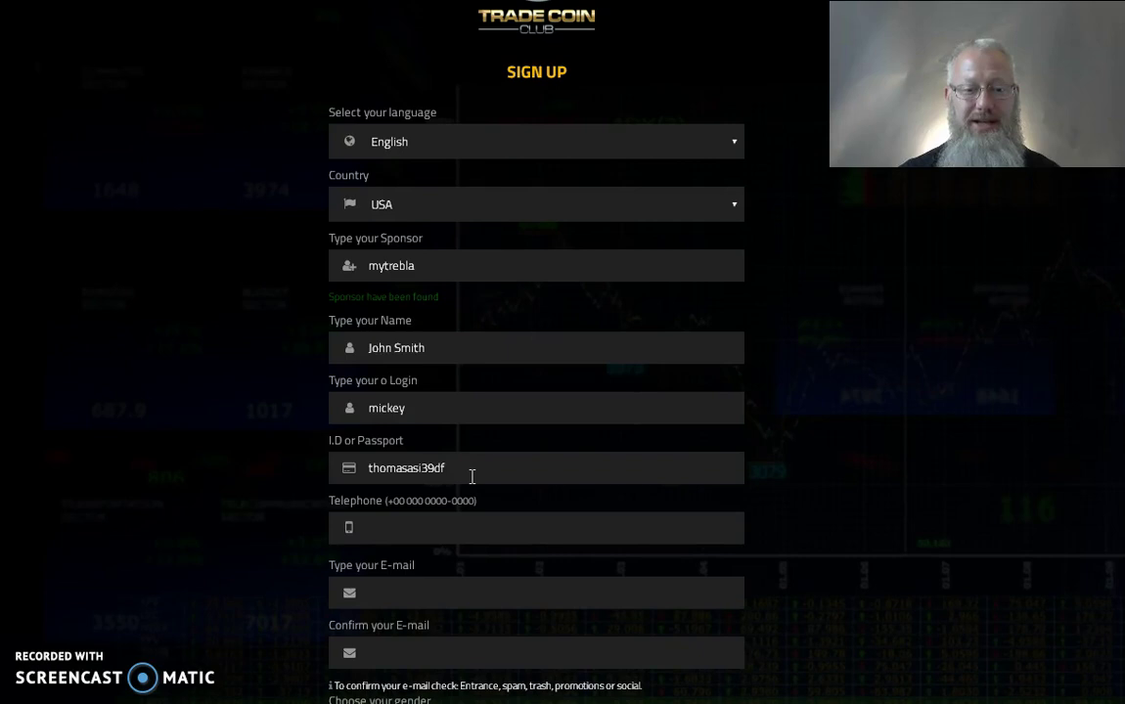
# Step: Fill in the I.D or Passport number and the telephone number
pyautogui.press('Tab')
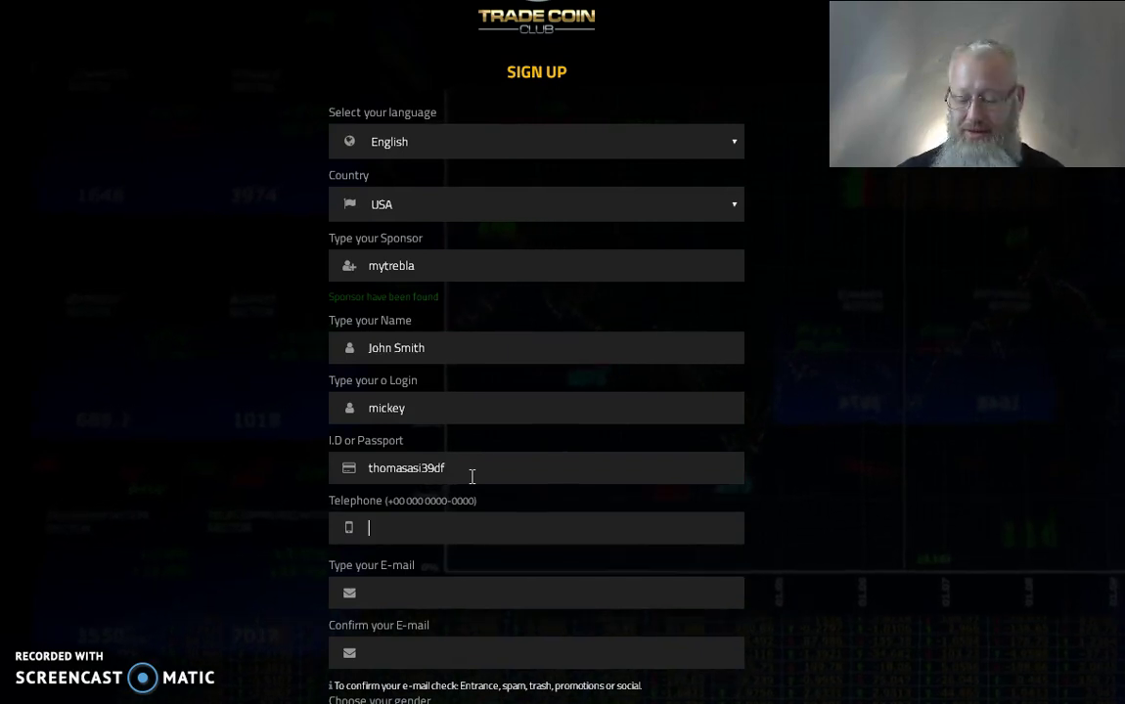
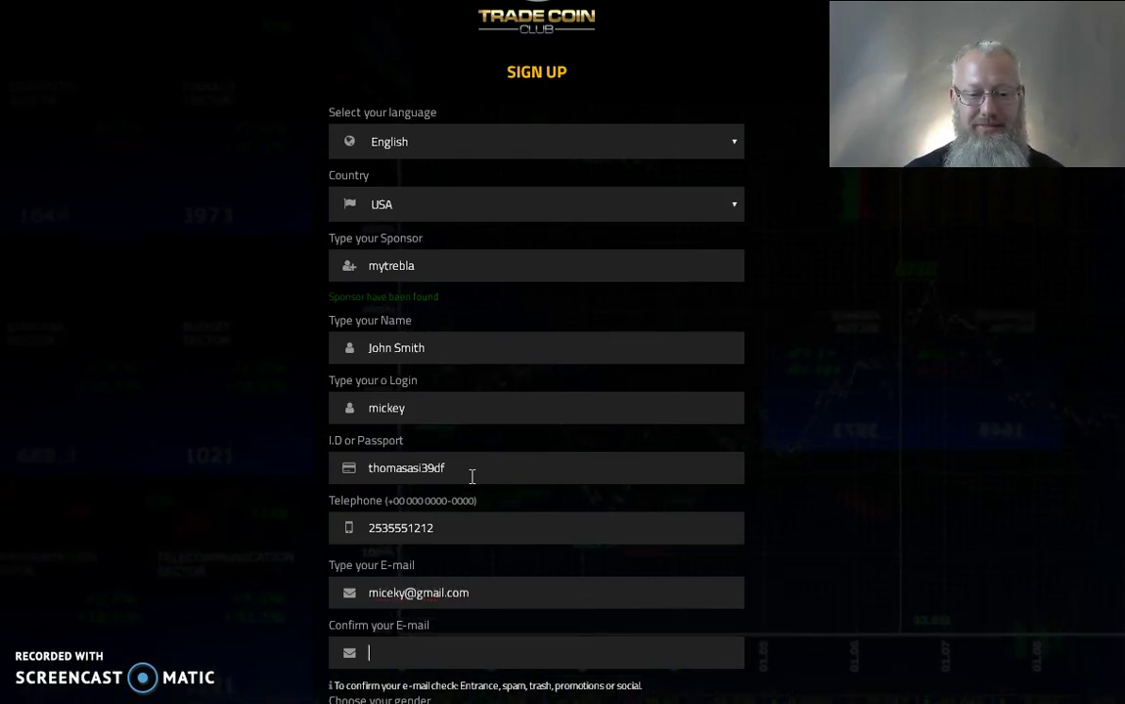
# Step: Enter the e-mail and confirmation e-mail, submit, and dismiss the mismatched e-mail alert
pyautogui.press('BackSpace')
pyautogui.press('BackSpace')
pyautogui.press('BackSpace')
pyautogui.press('BackSpace')
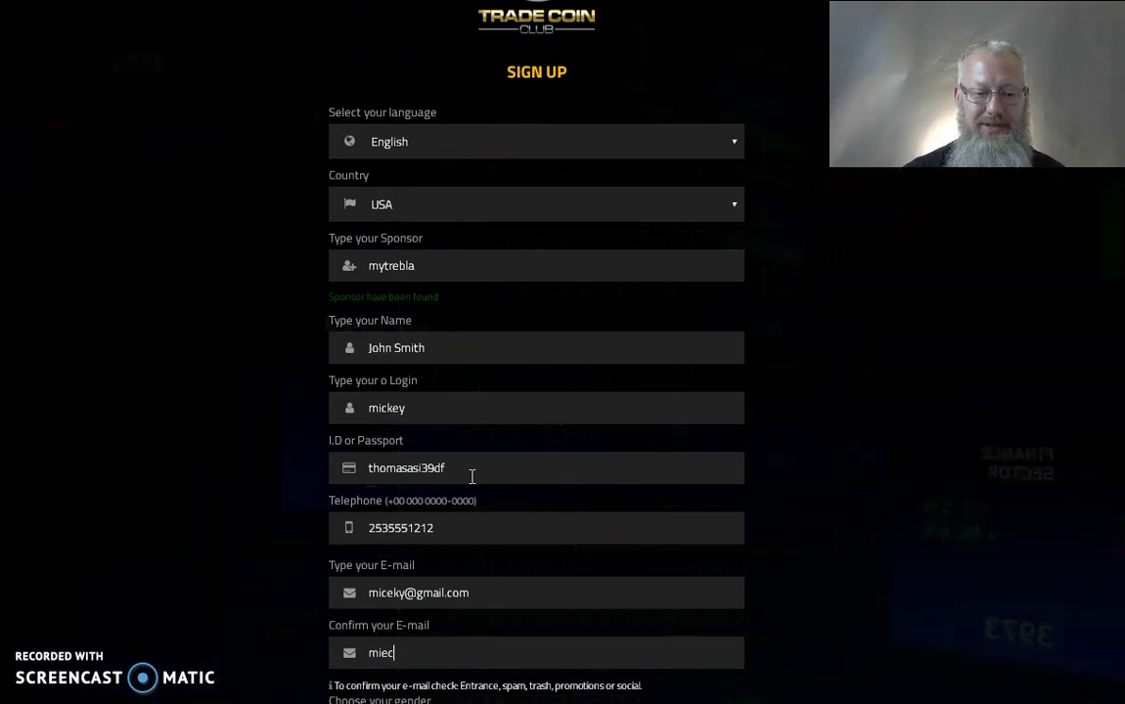
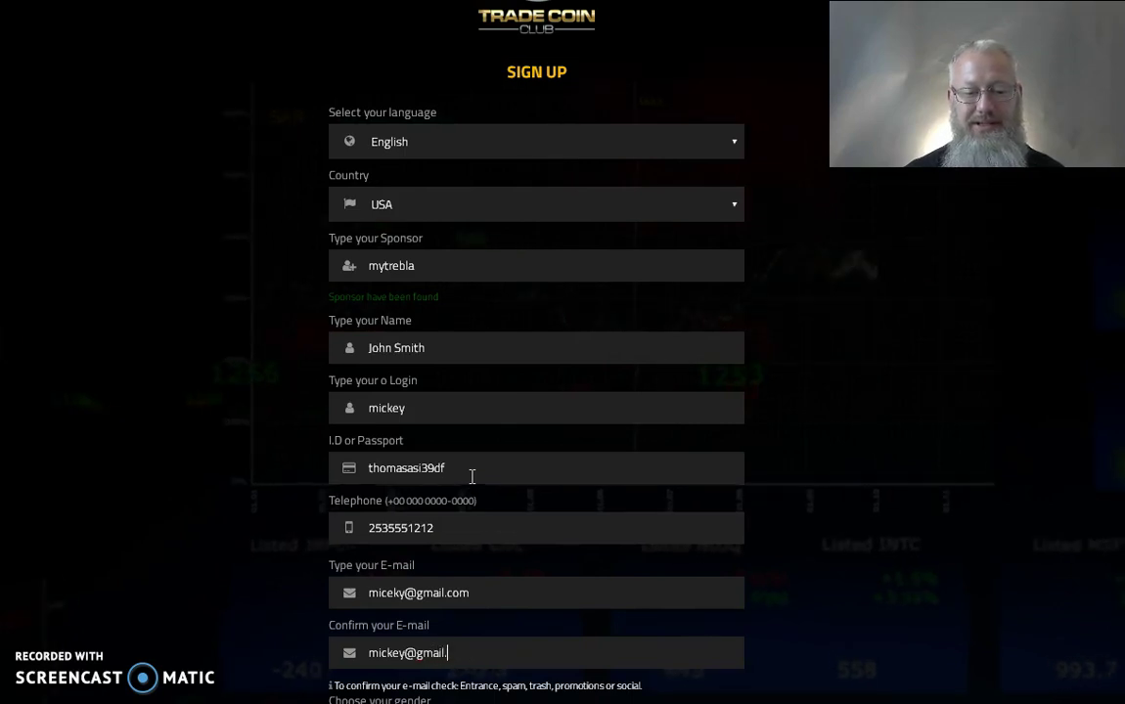
pyautogui.click(510, 575)
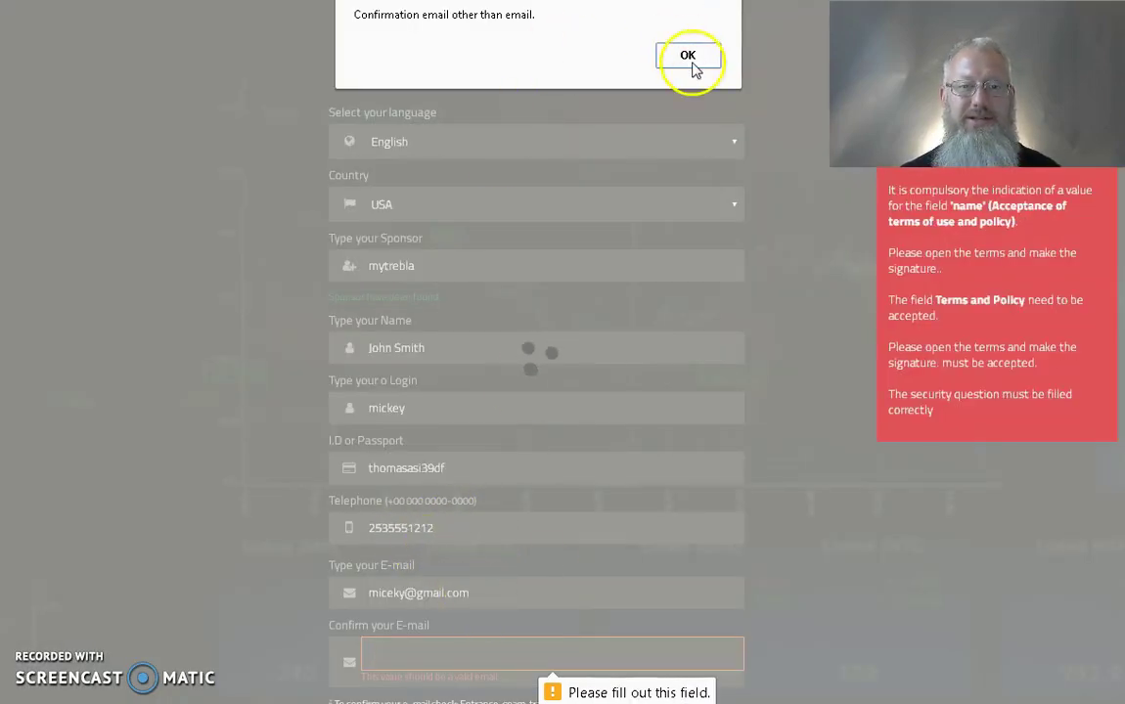
pyautogui.click(685, 56)
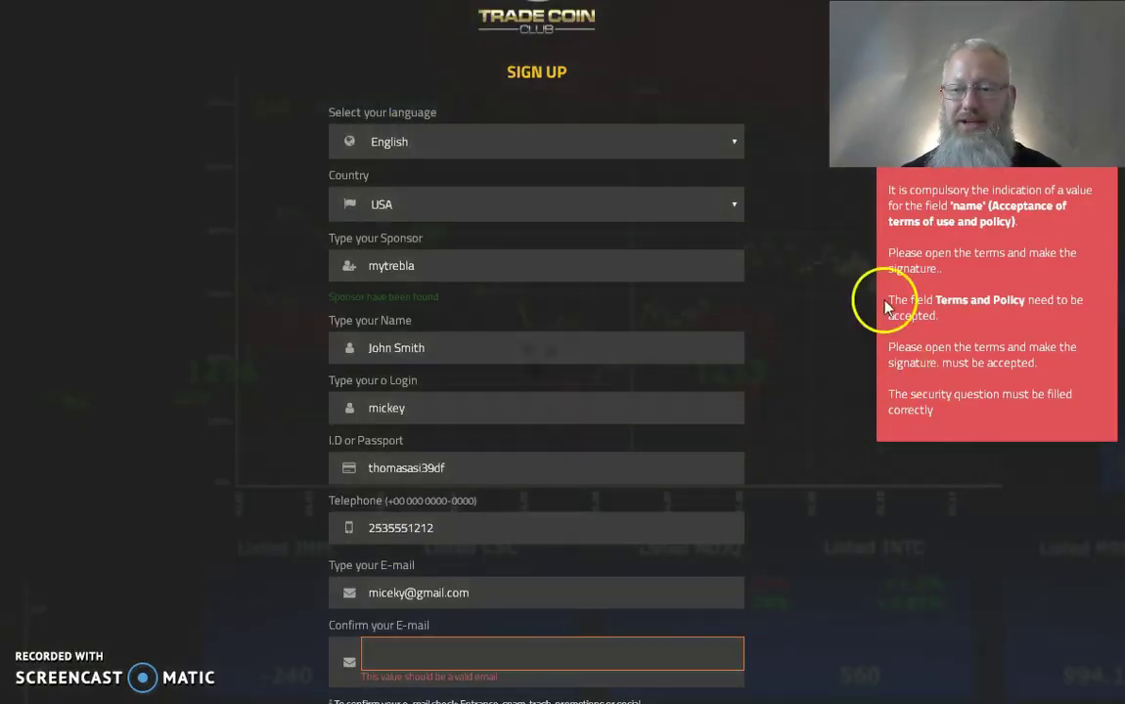
# Step: Replace the misspelled address in Type your E-mail with the correct e-mail
pyautogui.scroll(-1, 884, 302)
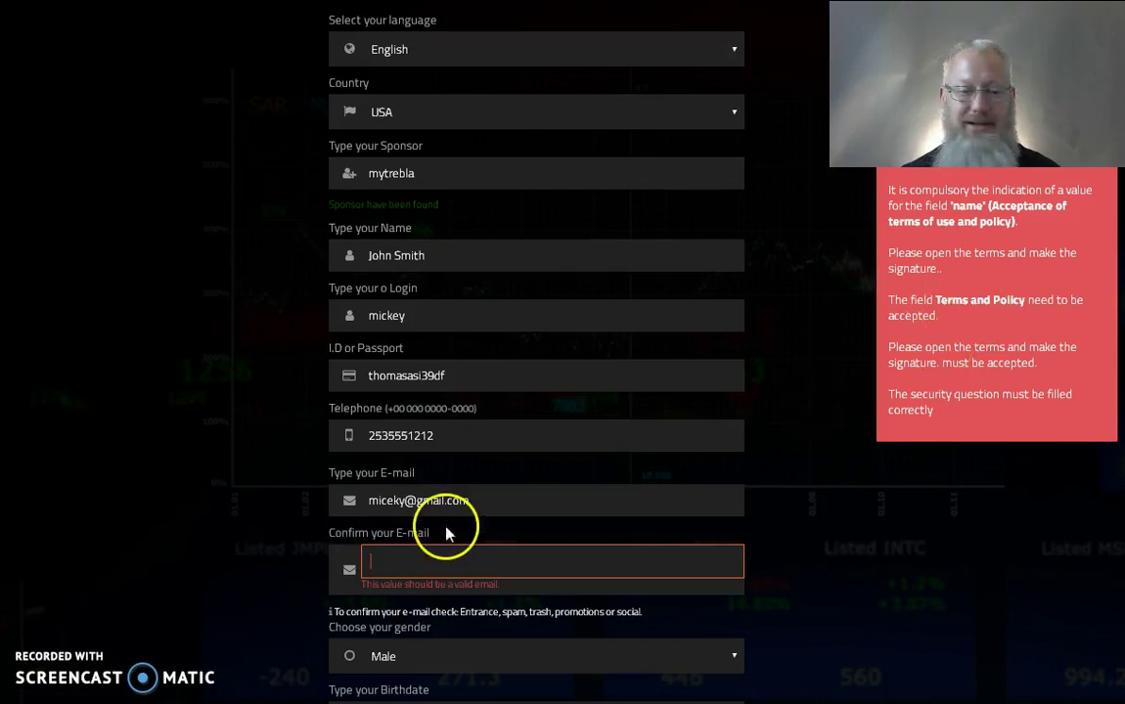
pyautogui.moveTo(472, 501); pyautogui.dragTo(316, 500)
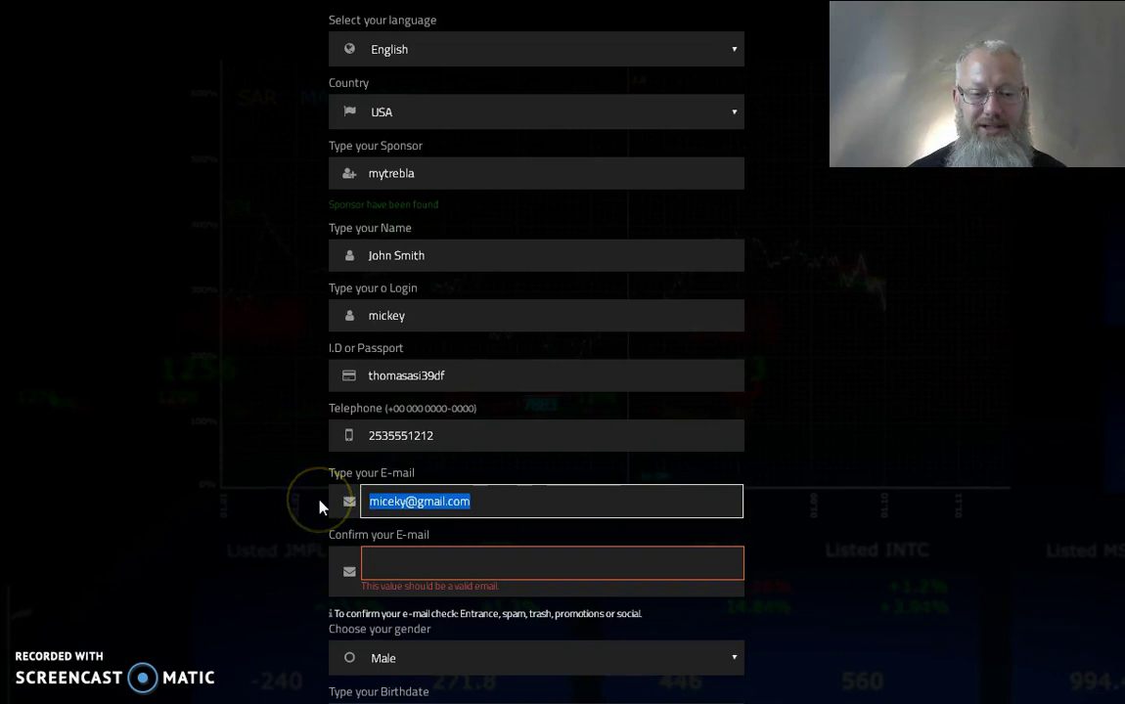
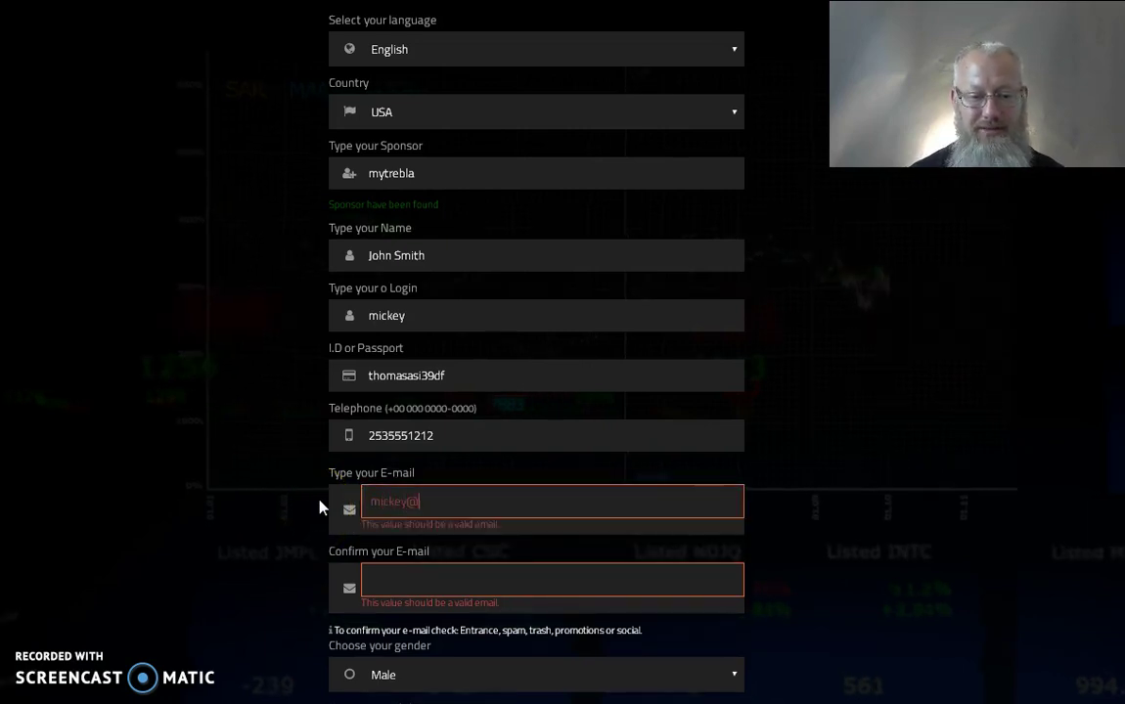
pyautogui.press('Tab')
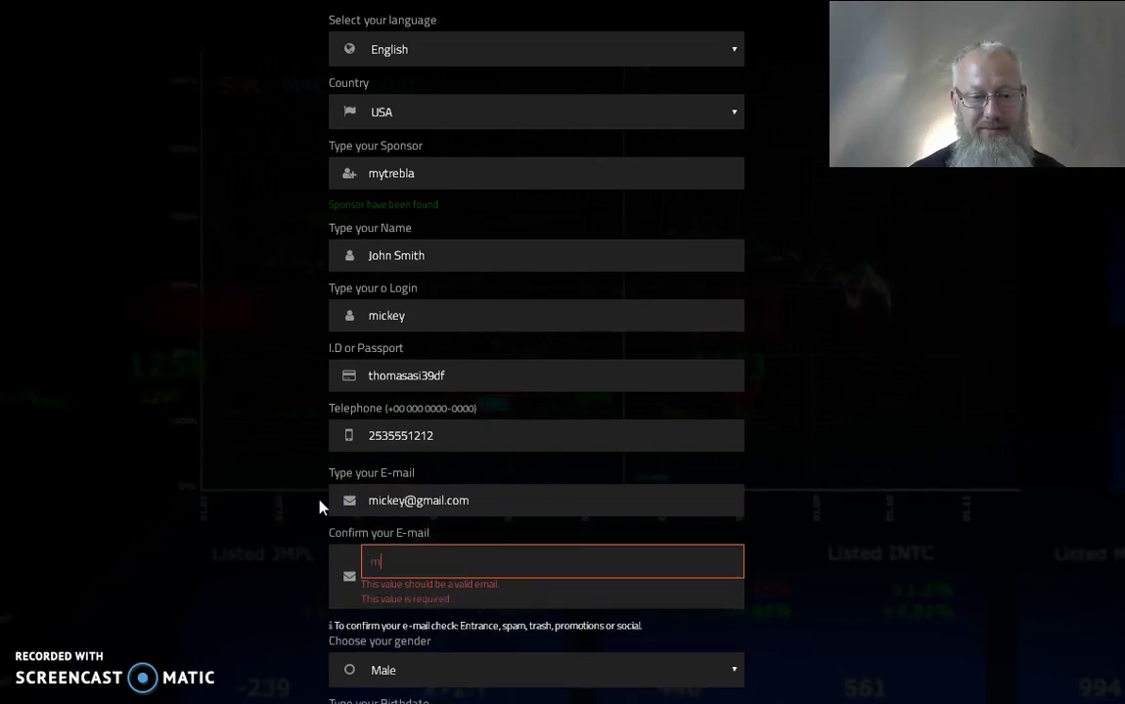
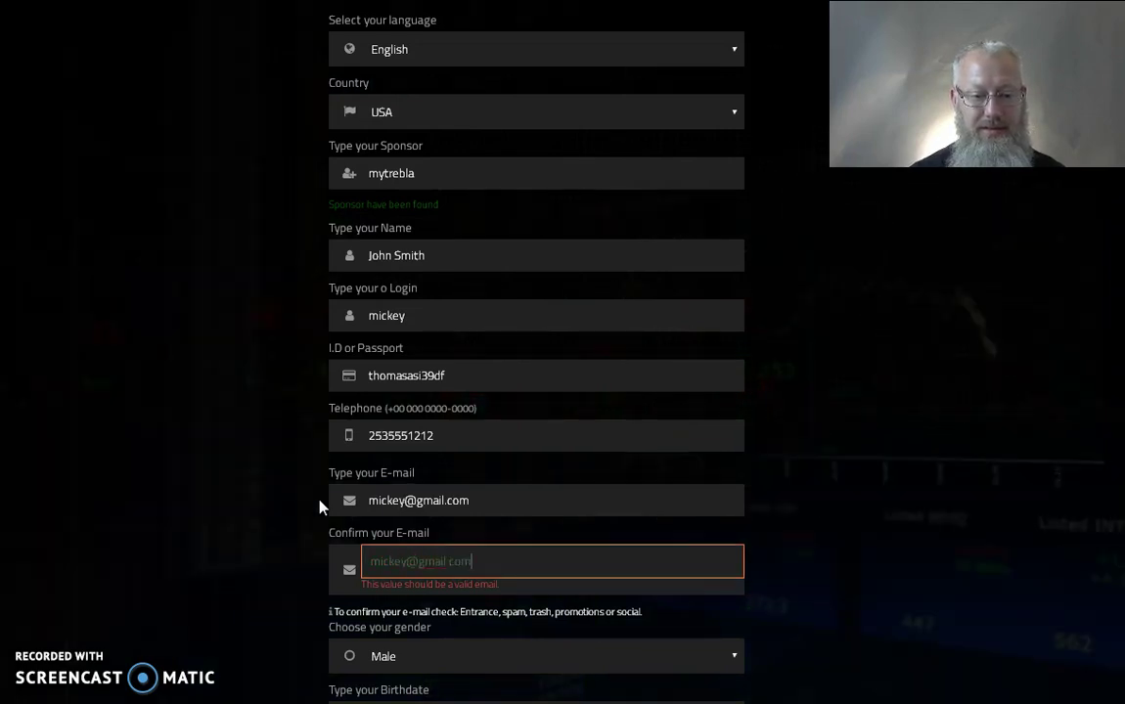
# Step: Retype the Confirm your E-mail address so it matches the main e-mail
pyautogui.click(347, 494)
pyautogui.scroll(-1, 348, 494)
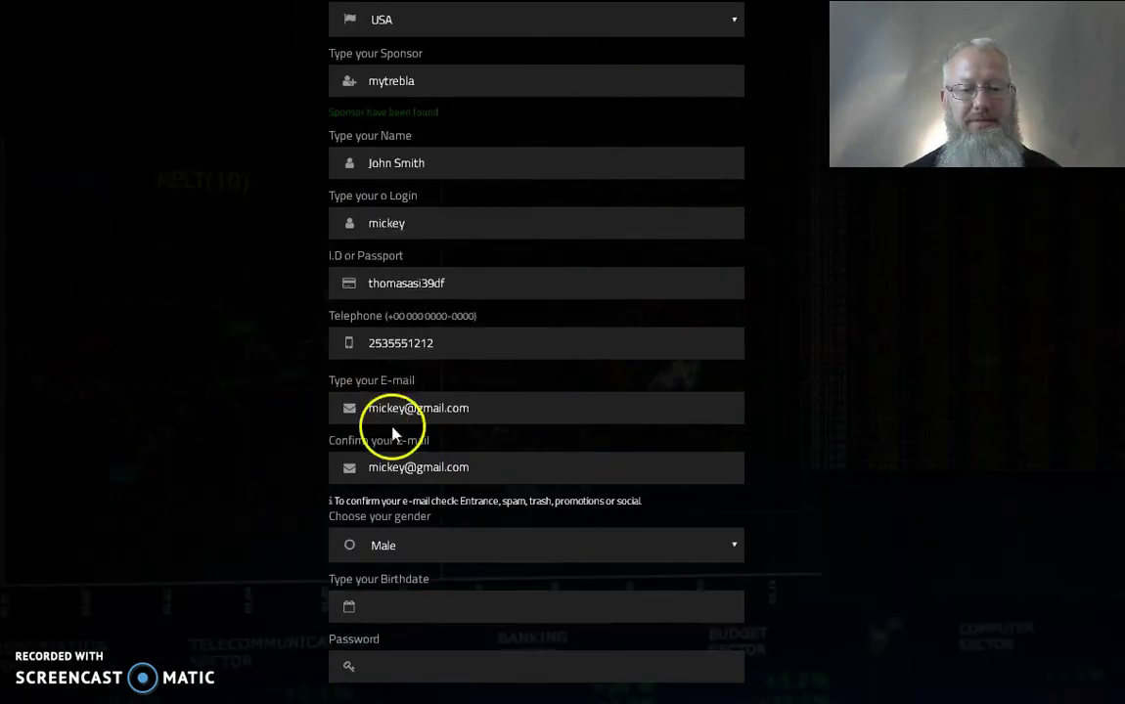
pyautogui.moveTo(378, 406); pyautogui.dragTo(370, 407)
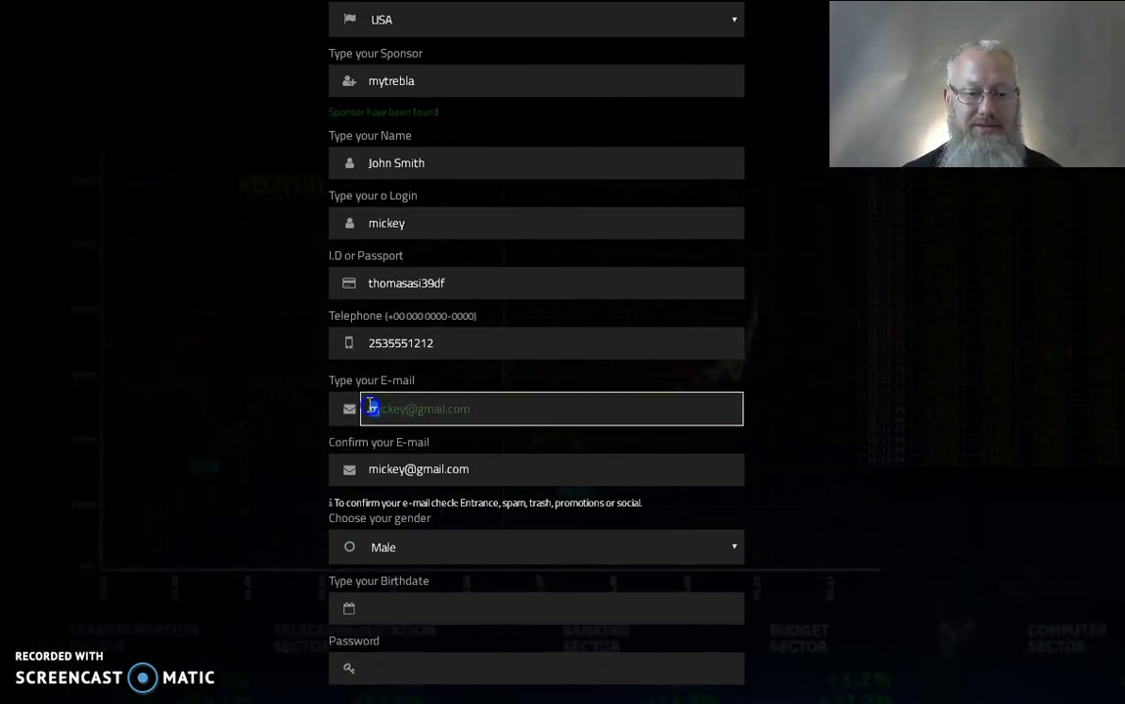
pyautogui.click(374, 474)
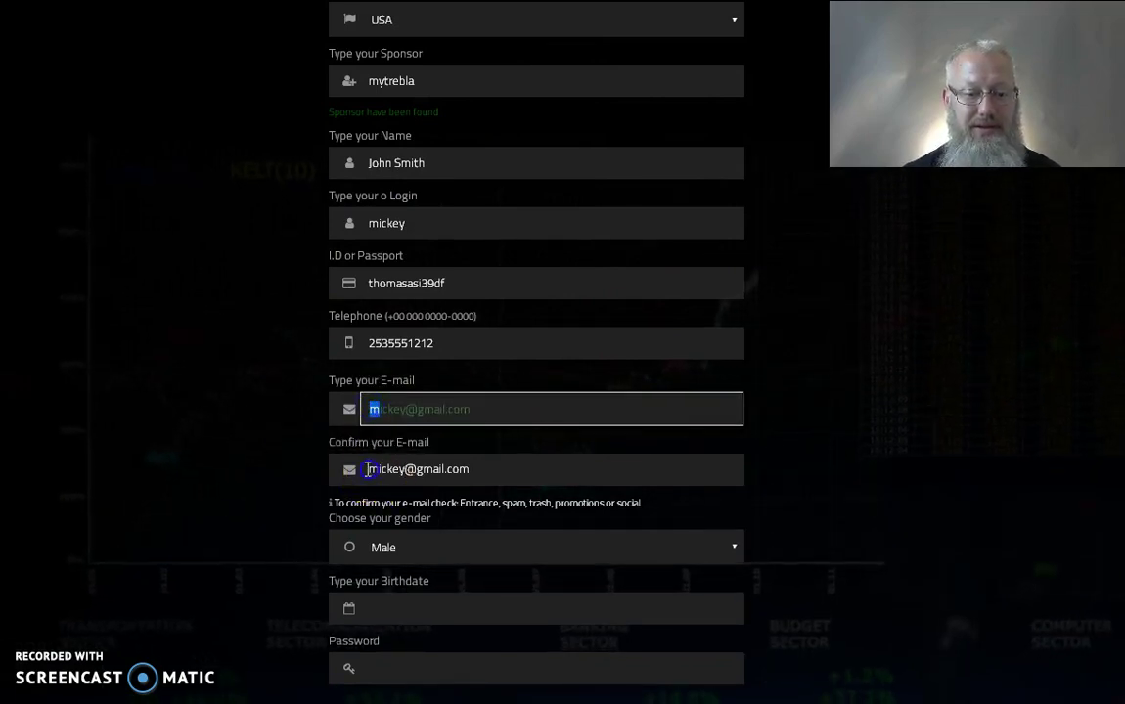
pyautogui.click(374, 470)
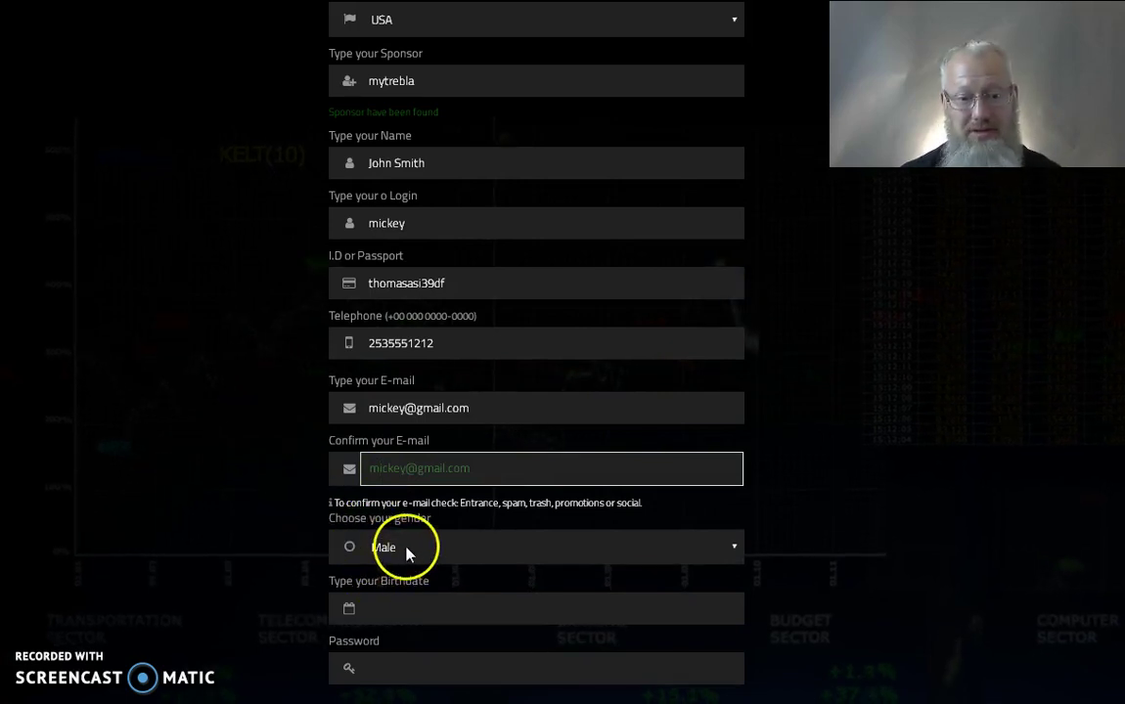
pyautogui.click(385, 608)
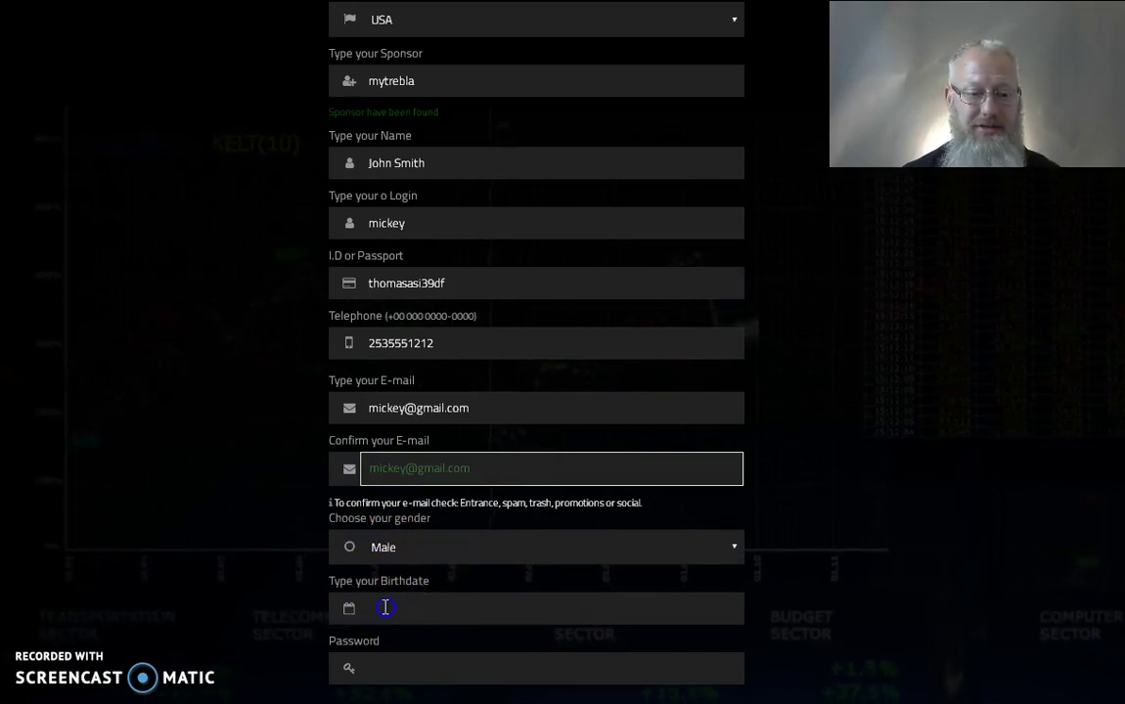
pyautogui.click(399, 608)
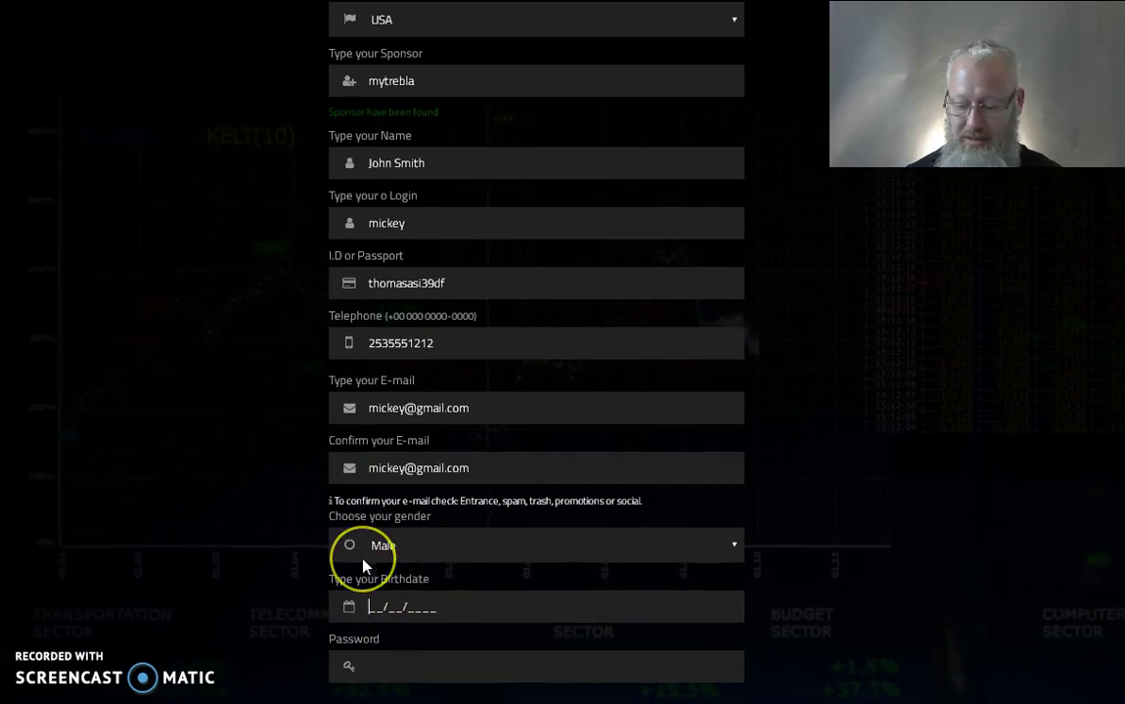
pyautogui.write('01/11/')
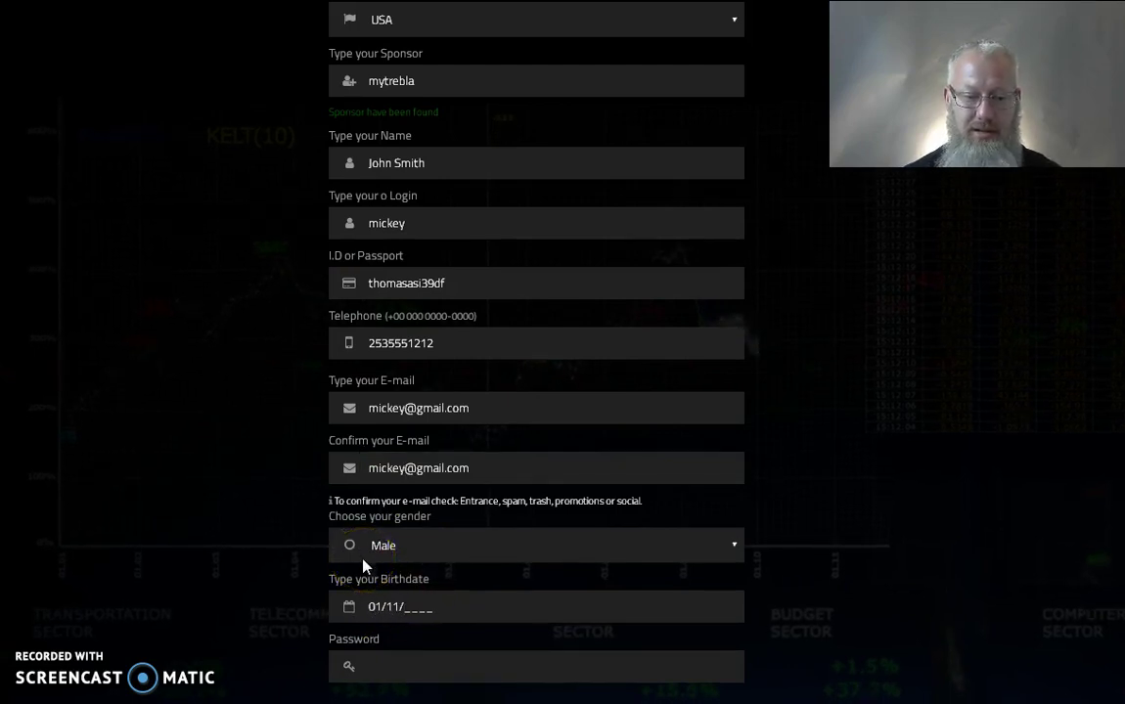
pyautogui.write('19')
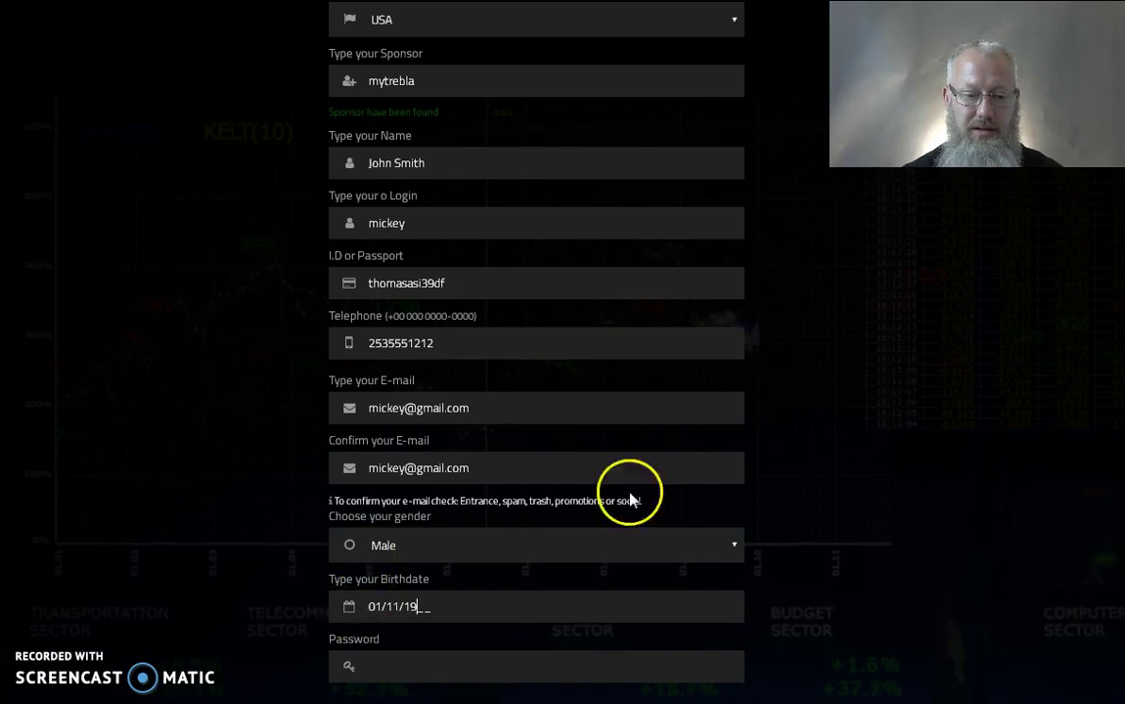
pyautogui.write('75')
# Step: Type an account password in the Password field, rated Weak
pyautogui.scroll(-3, 861, 459)
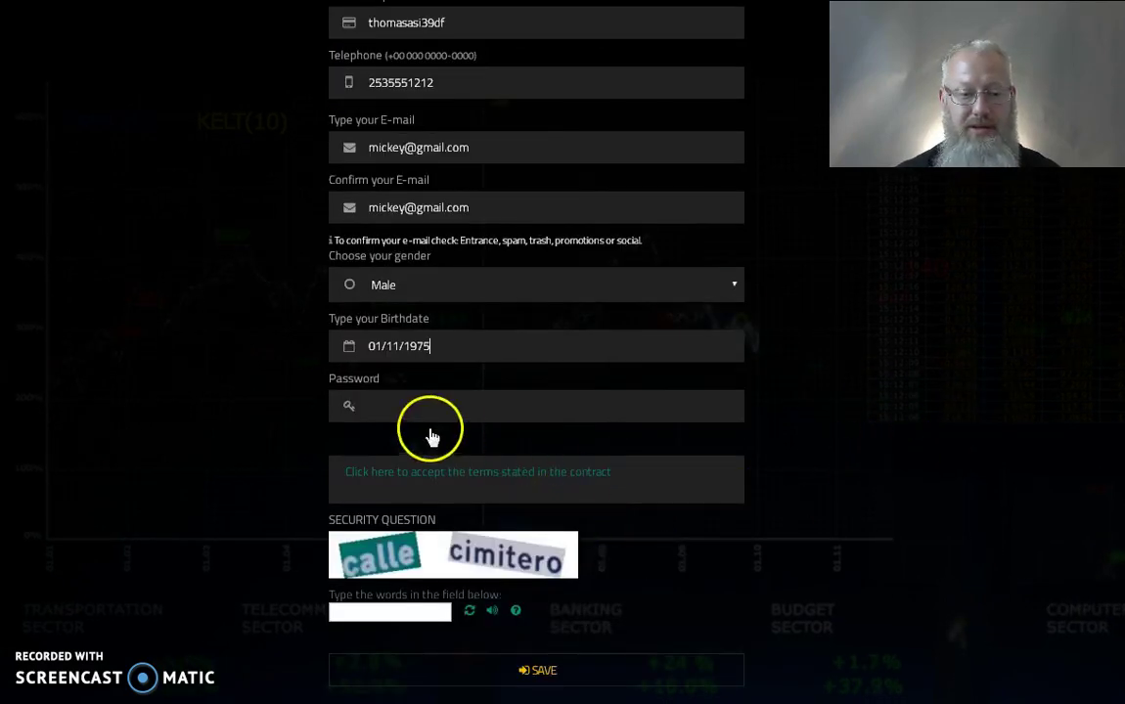
pyautogui.click(395, 418)
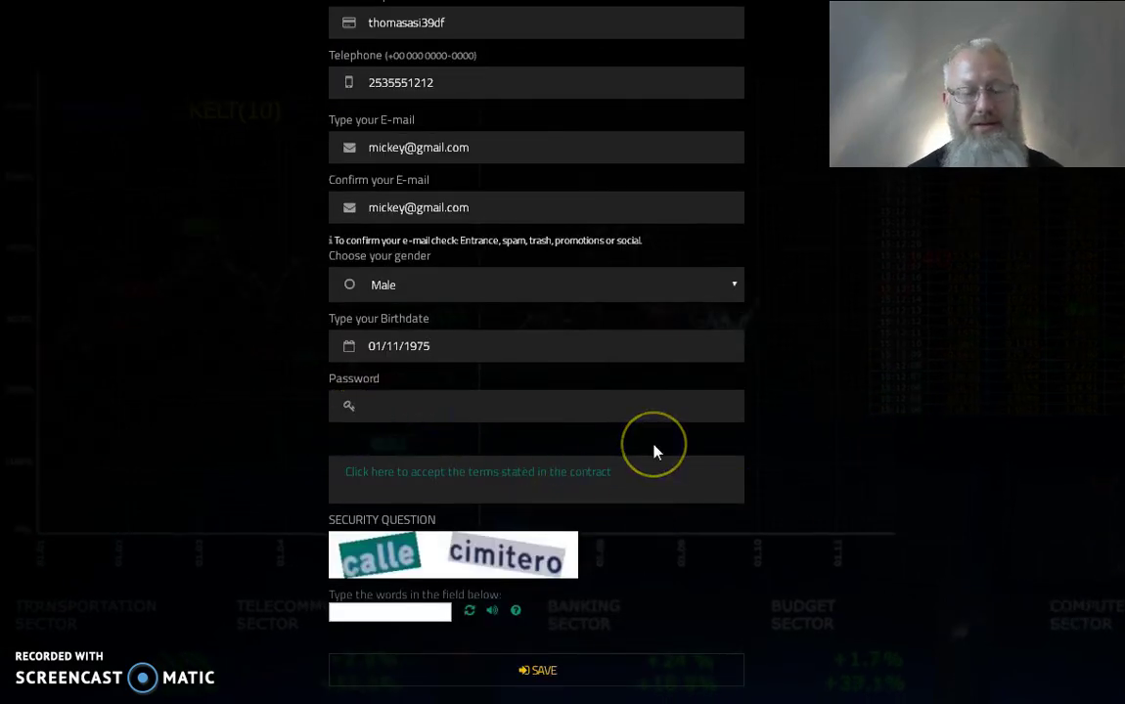
pyautogui.write('abcdefghijklmn')
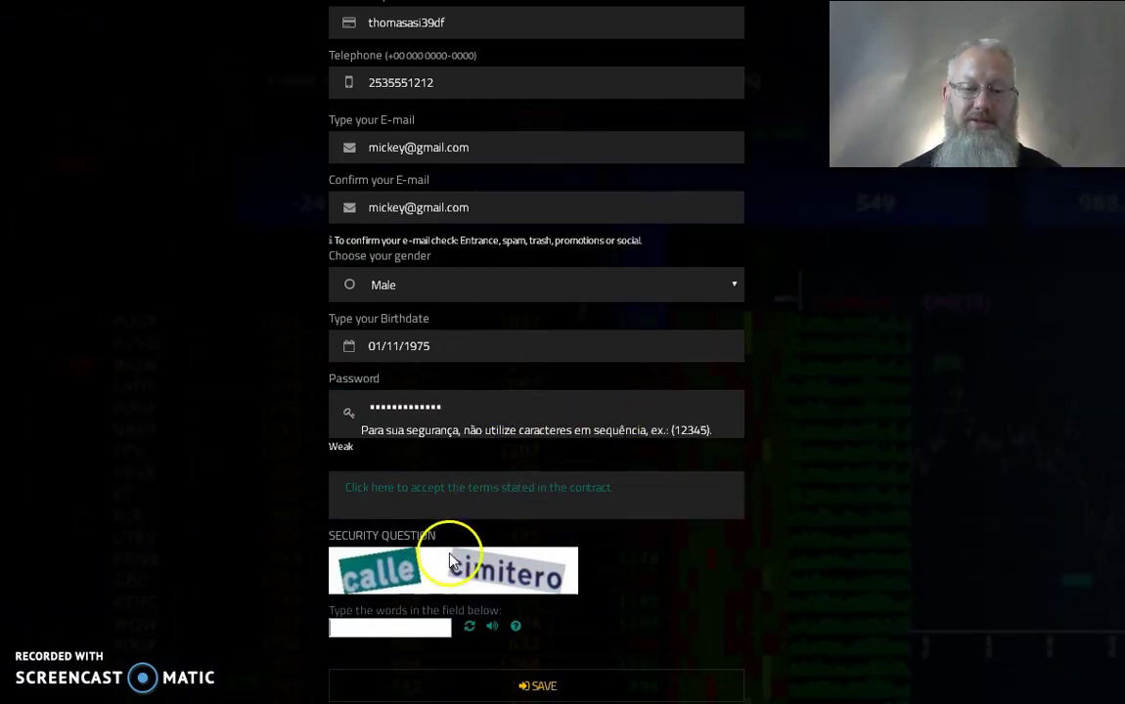
# Step: Accept the terms of use without a signature, fill the captcha answer, and try SAVE
pyautogui.click(435, 496)
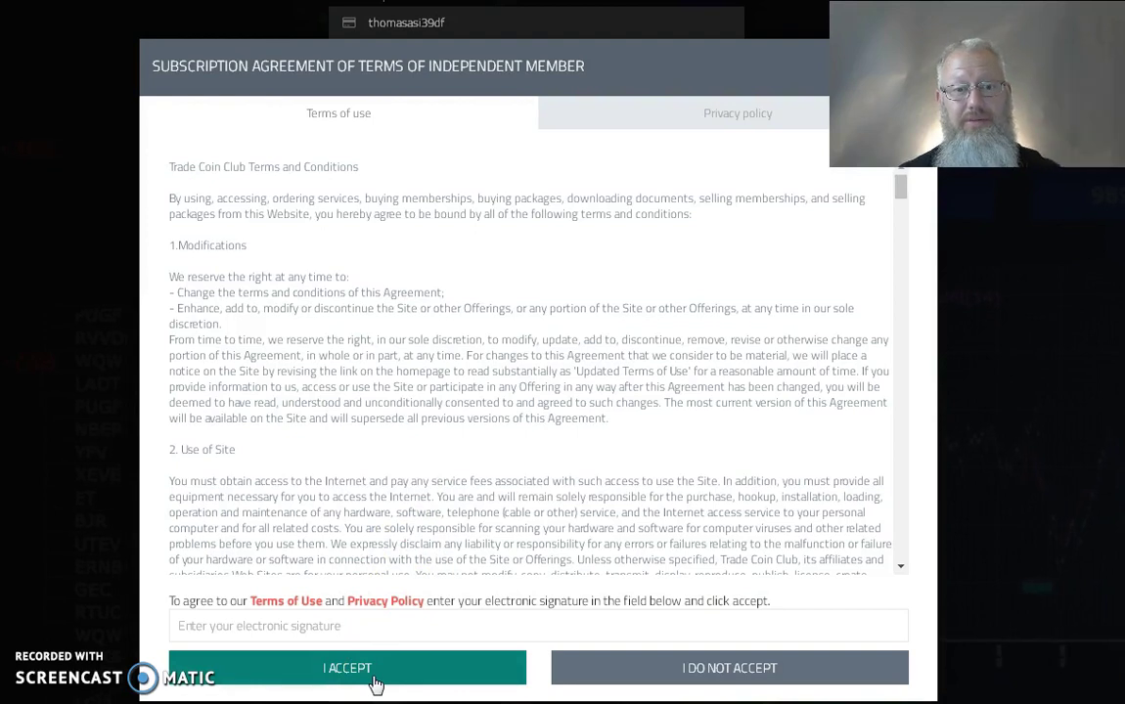
pyautogui.click(375, 678)
pyautogui.click(396, 626)
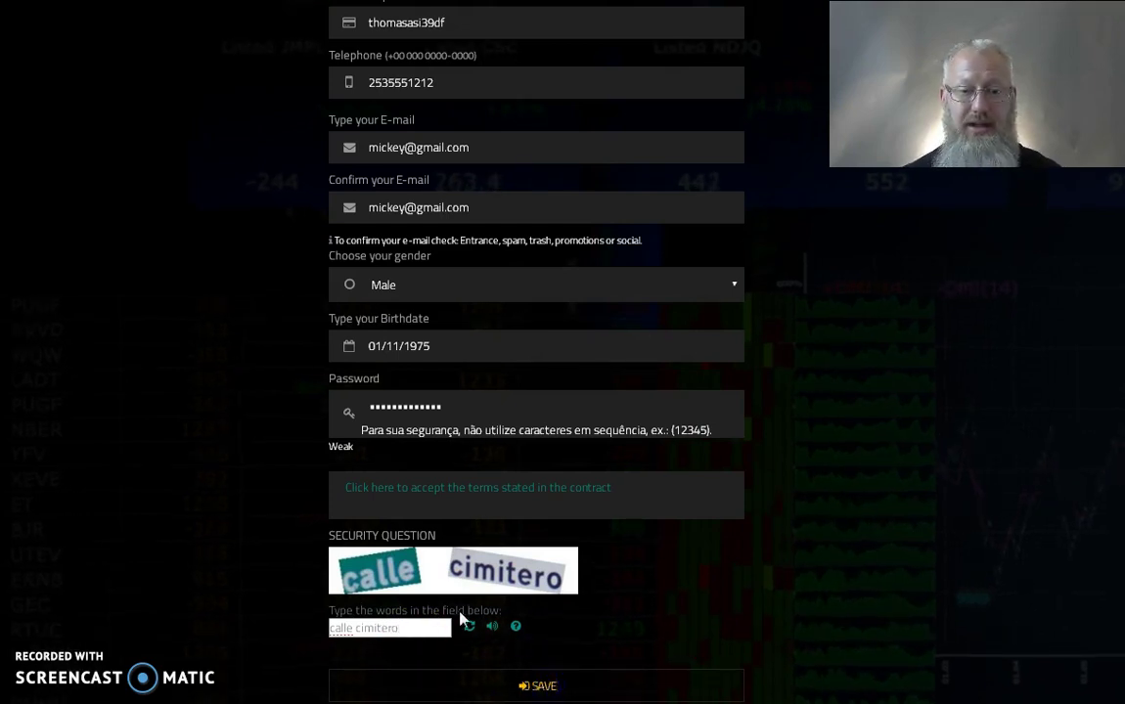
pyautogui.click(528, 683)
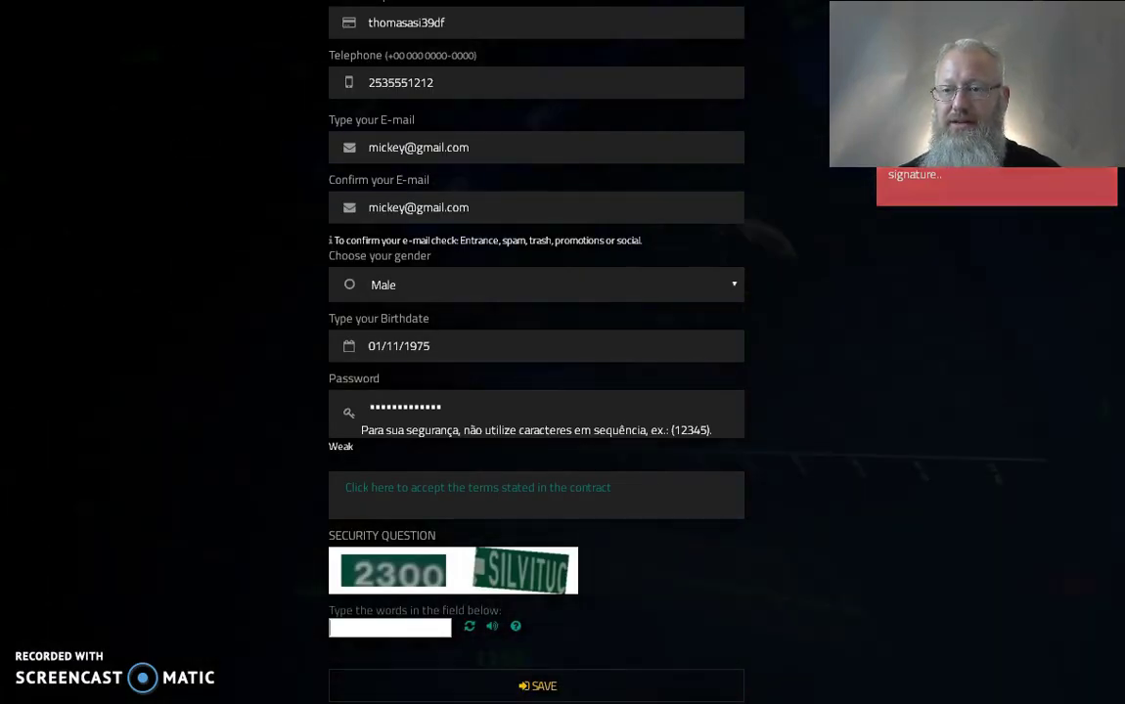
# Step: Sign the terms agreement with the person's full name in the electronic signature field and press I ACCEPT
pyautogui.scroll(1, 594, 246)
pyautogui.scroll(4, 593, 246)
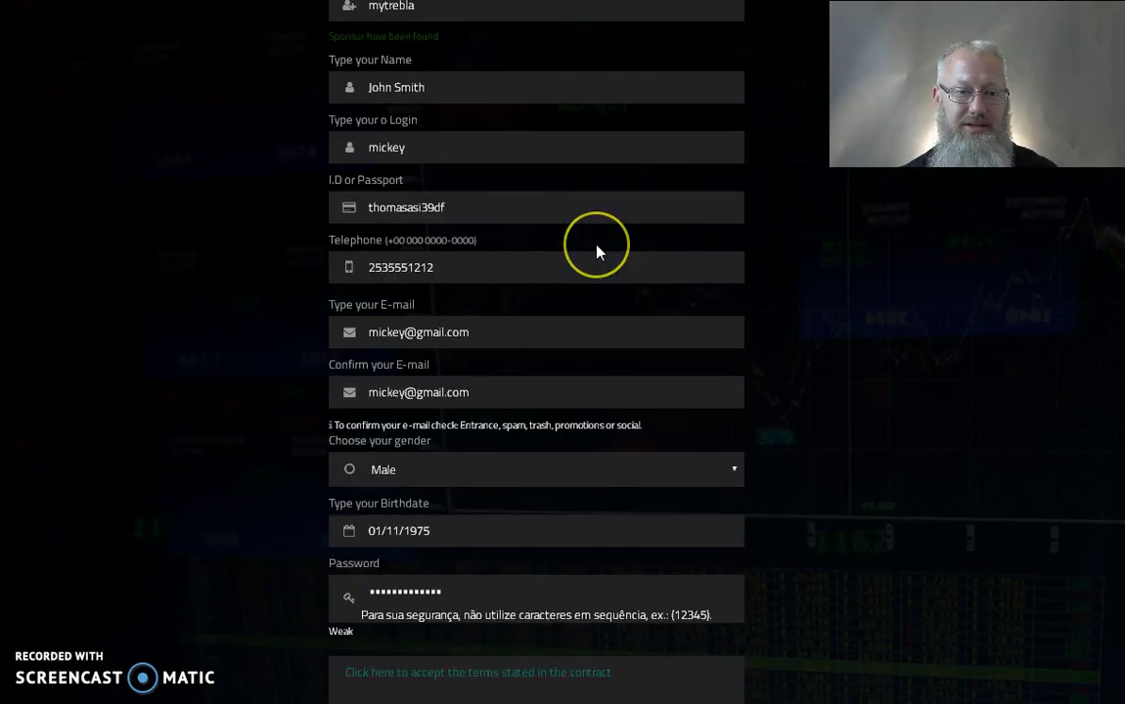
pyautogui.scroll(-5, 594, 245)
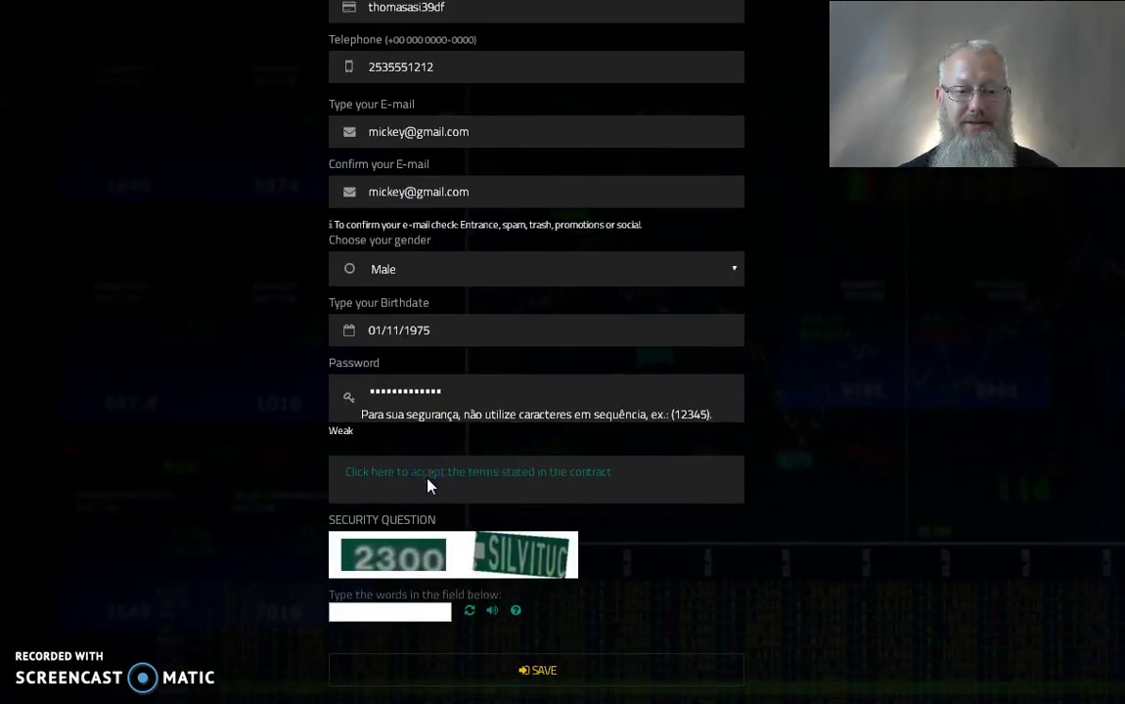
pyautogui.click(428, 485)
pyautogui.click(264, 627)
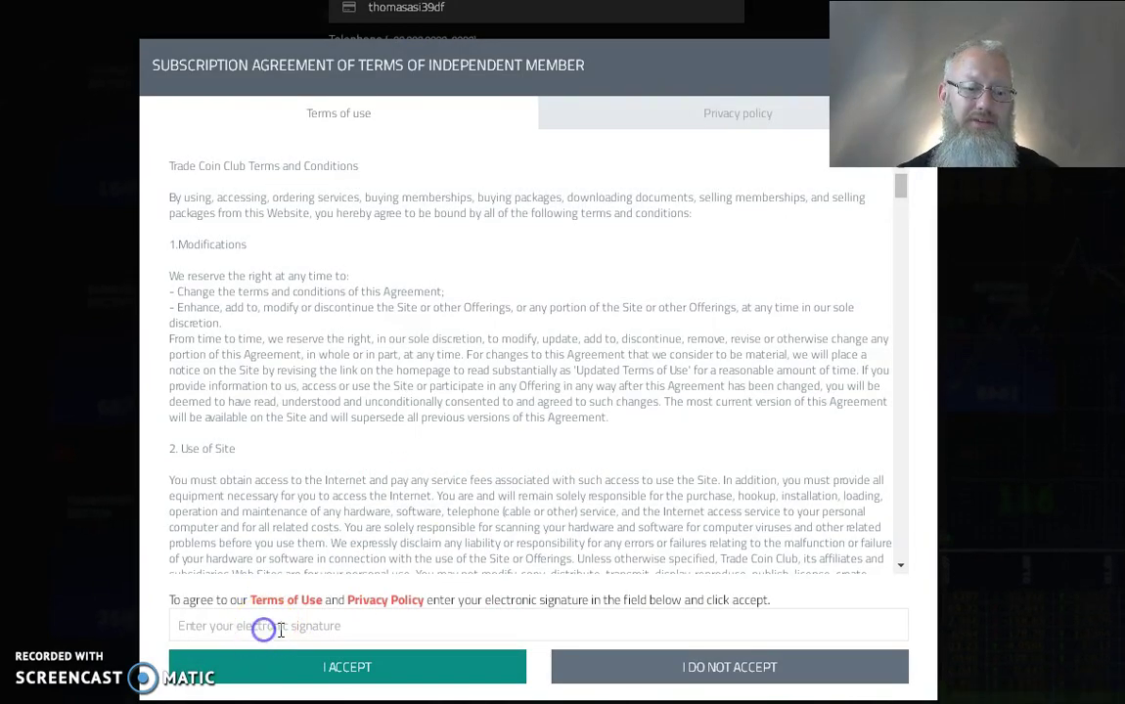
pyautogui.write('John')
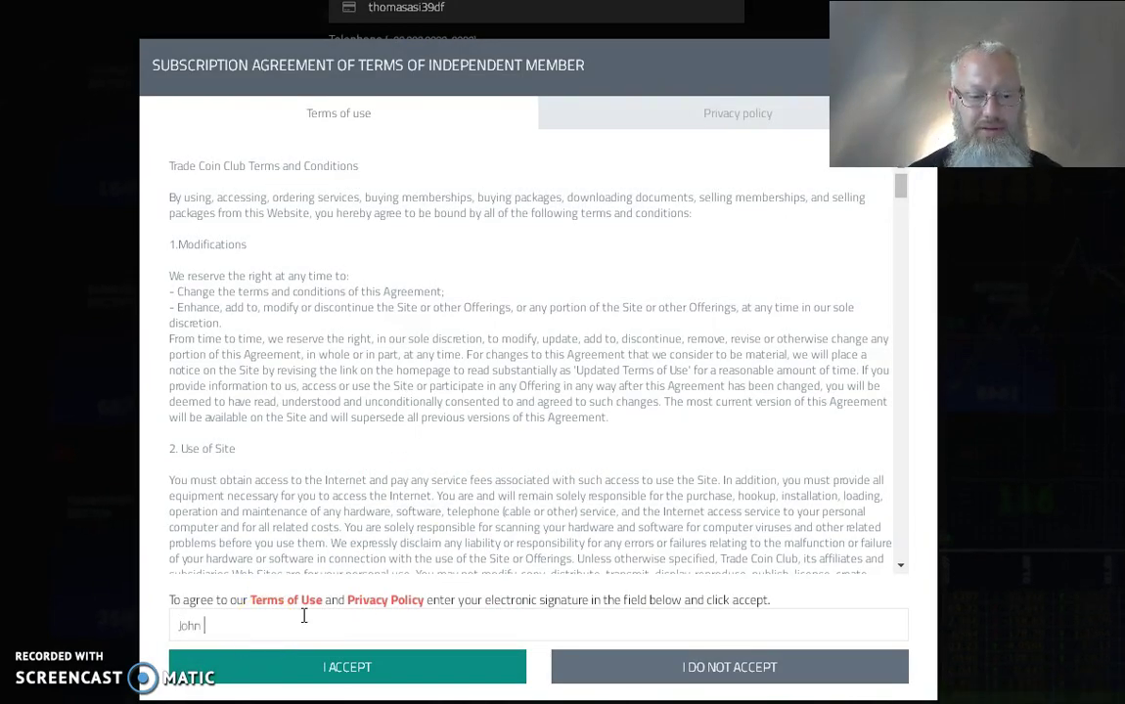
pyautogui.write(' SMith')
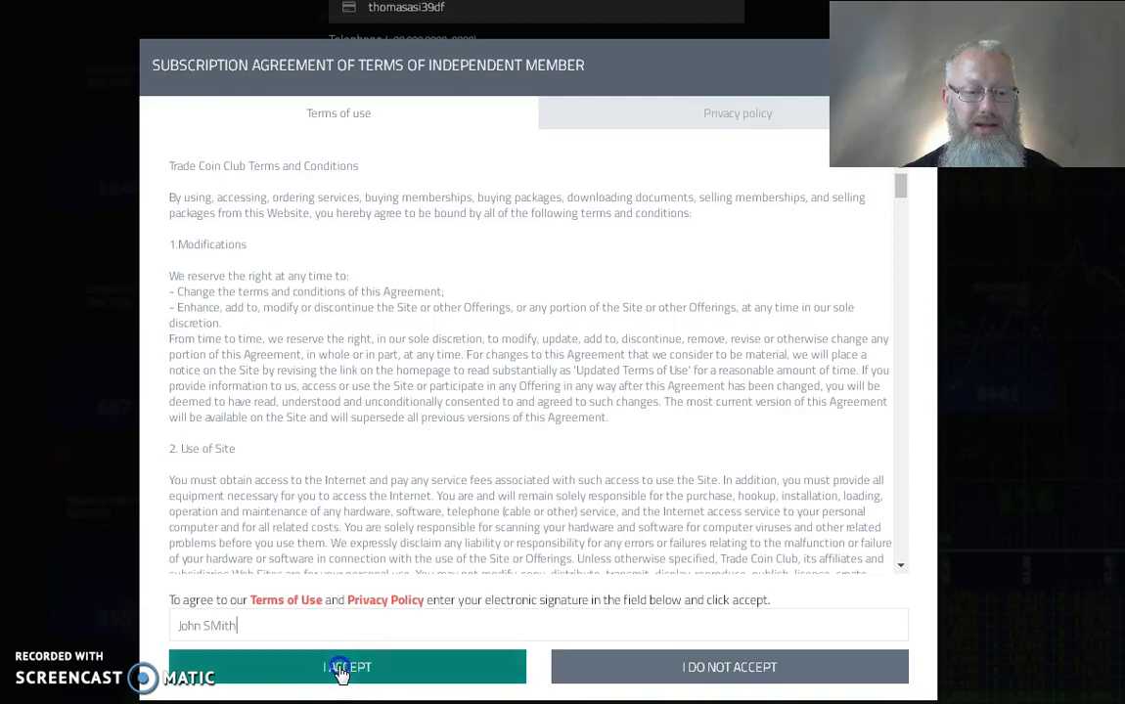
pyautogui.click(334, 665)
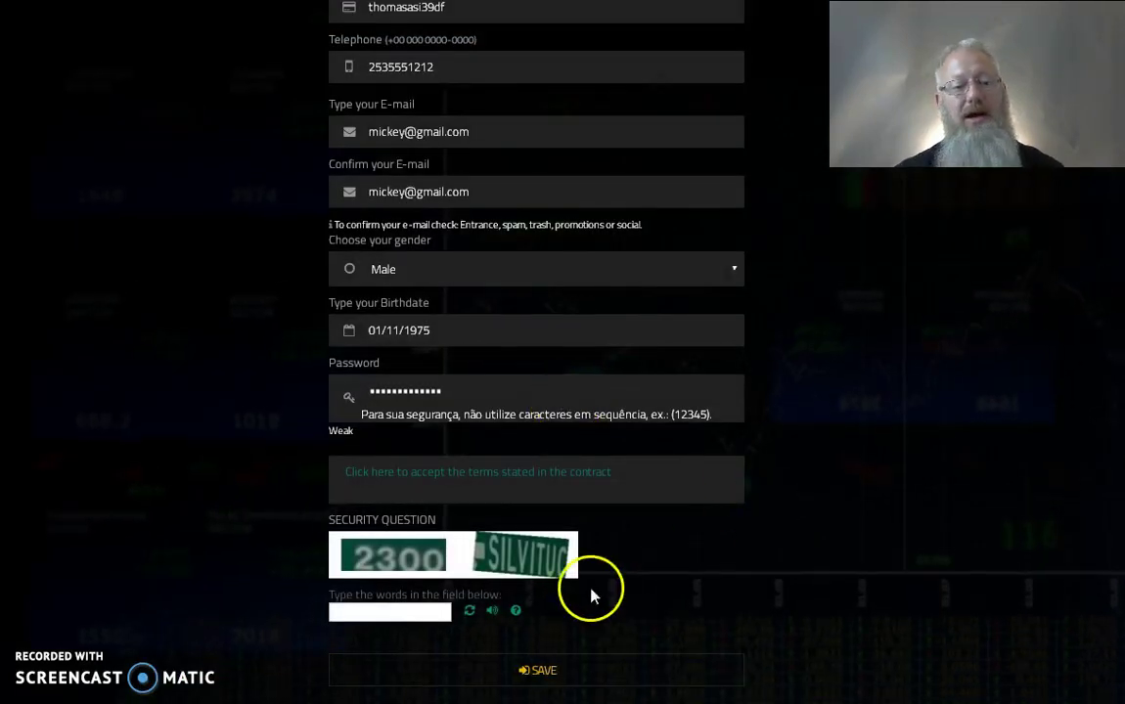
# Step: Type the words from the new captcha image into the security answer field
pyautogui.click(392, 608)
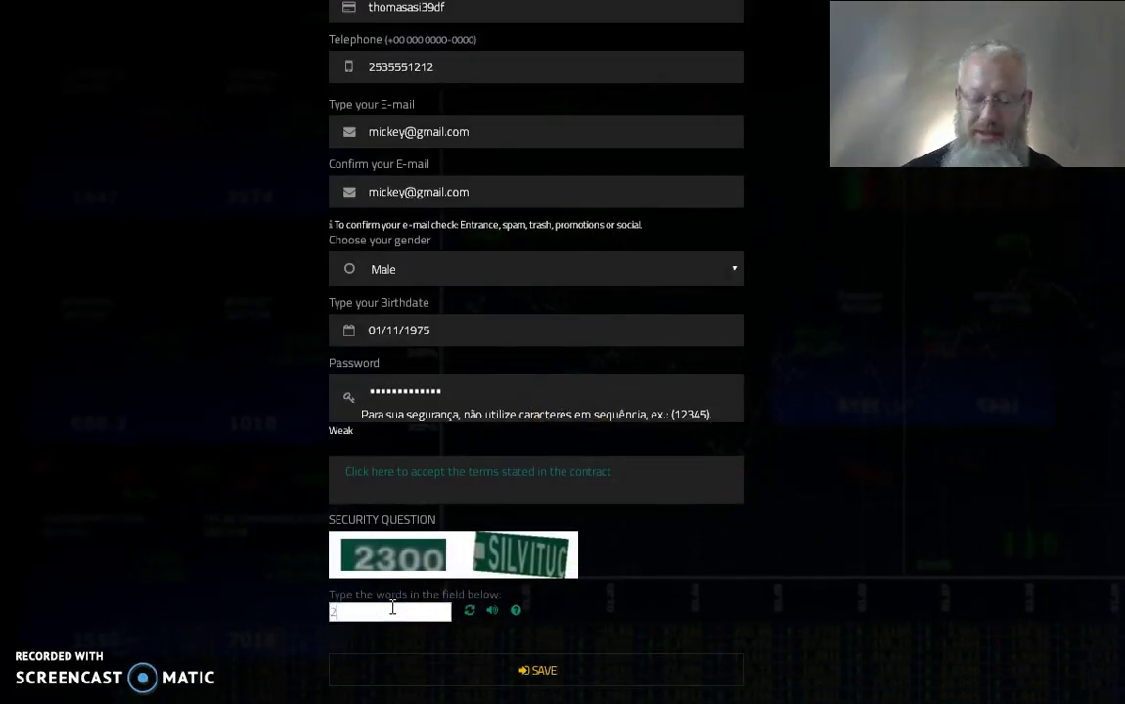
pyautogui.write('2300')
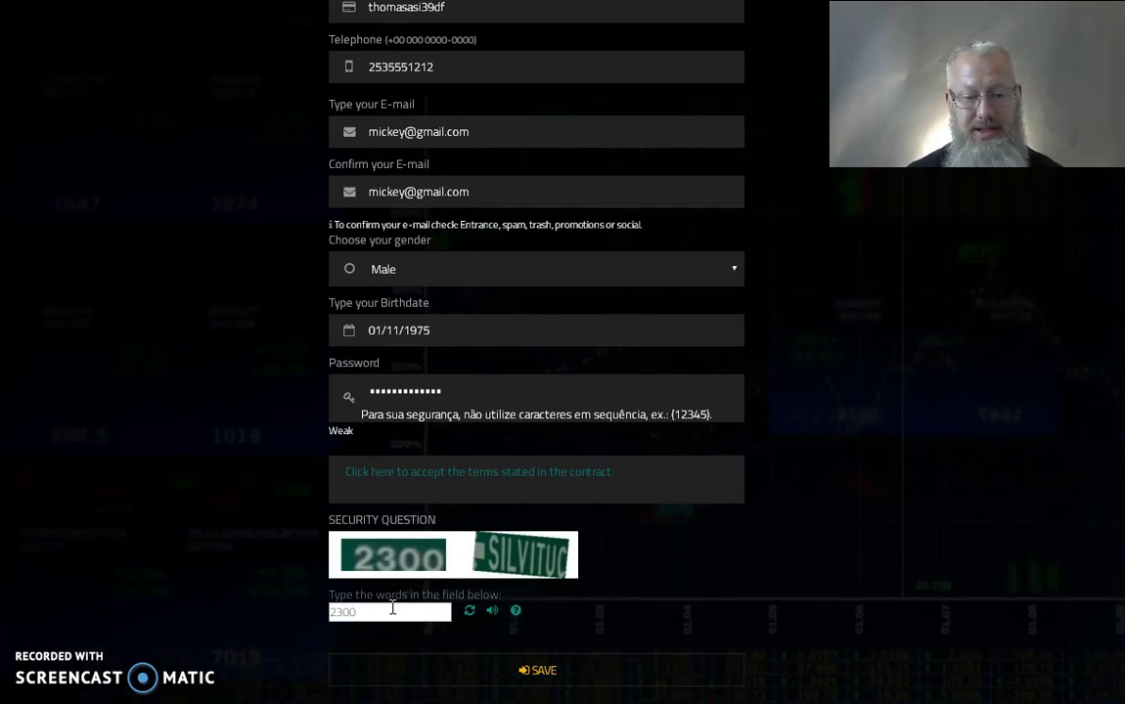
pyautogui.write(' Silvitu')
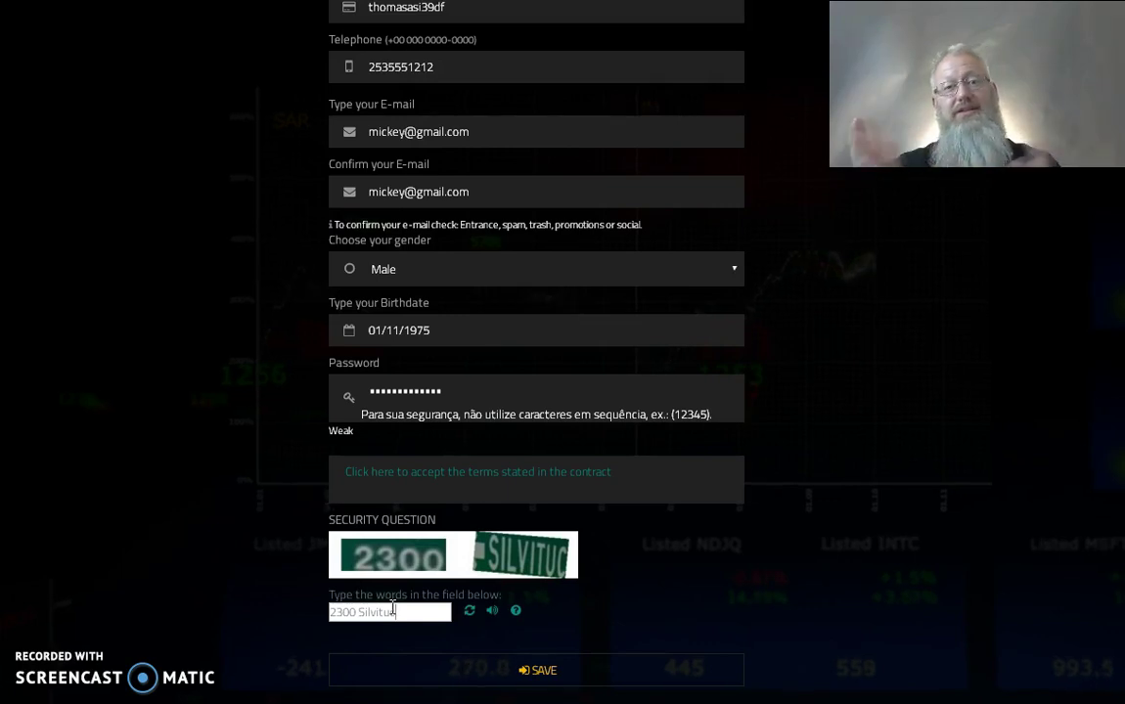
pyautogui.write('c')
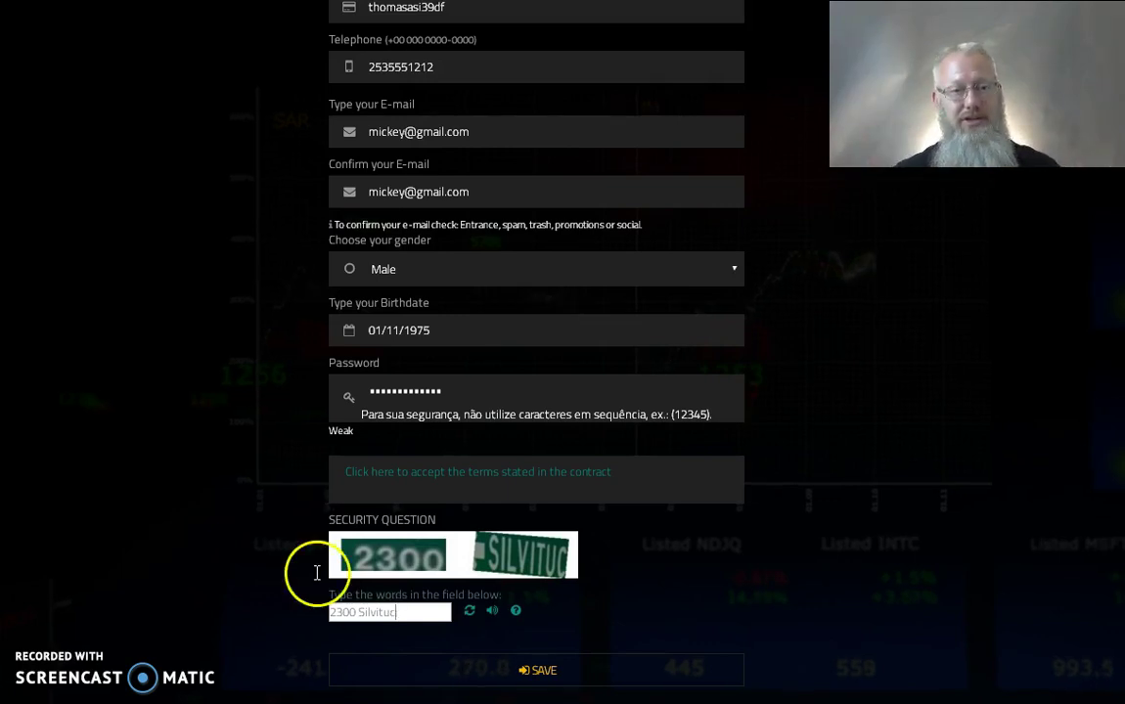